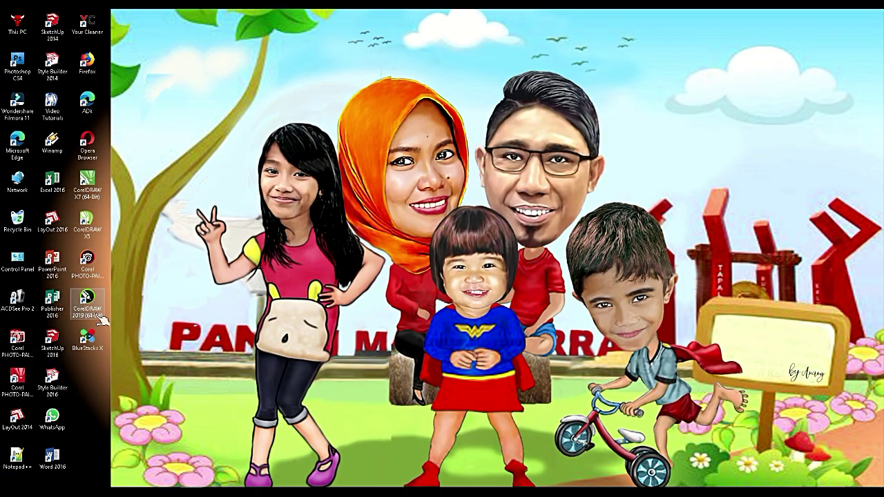
# Open CorelDRAW 2019 and set the blank A4 page to landscape orientation
pyautogui.doubleClick(100, 318)
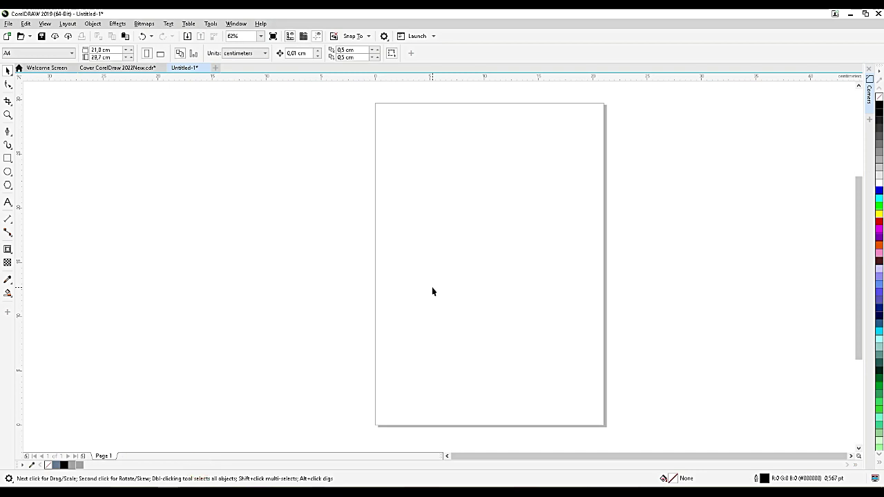
pyautogui.click(161, 54)
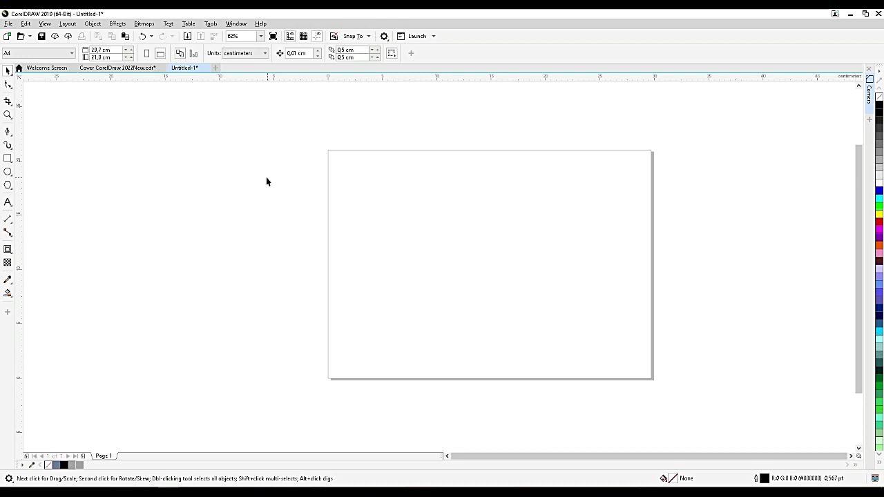
# Draw a circle about 3.6 cm in diameter in the left half of the page, slightly above the middle
pyautogui.click(7, 172)
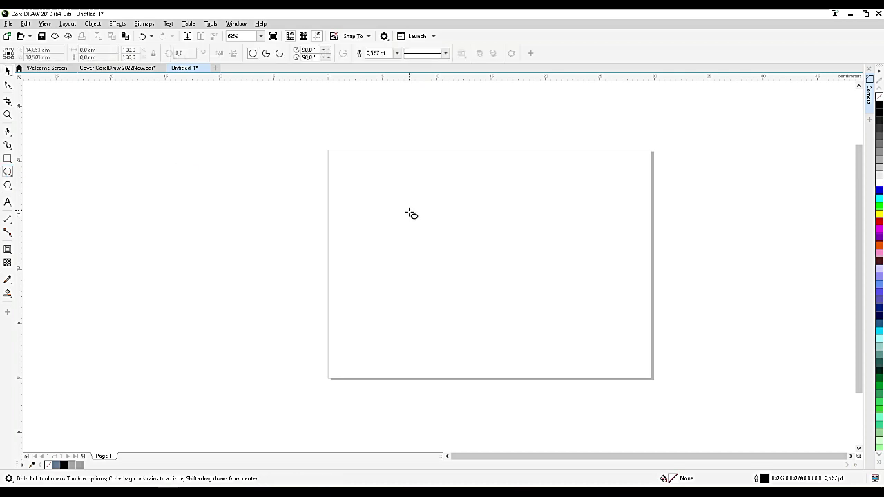
pyautogui.moveTo(410, 215)
pyautogui.mouseDown()
pyautogui.moveTo(450, 257)
pyautogui.moveTo(444, 229)
pyautogui.mouseUp()
pyautogui.press('space')
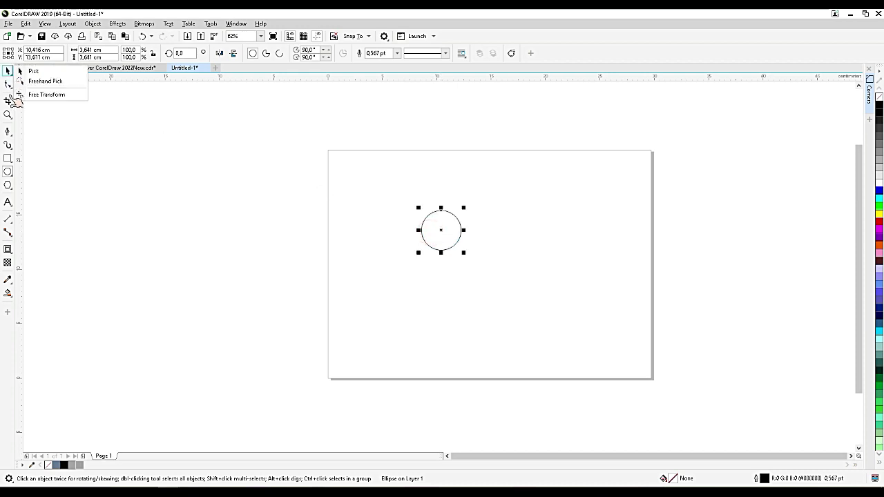
# Draw a closed straight diagonal path with the Pen tool across the circle, about 5.4 cm wide and 13.1 cm high
pyautogui.click(8, 132)
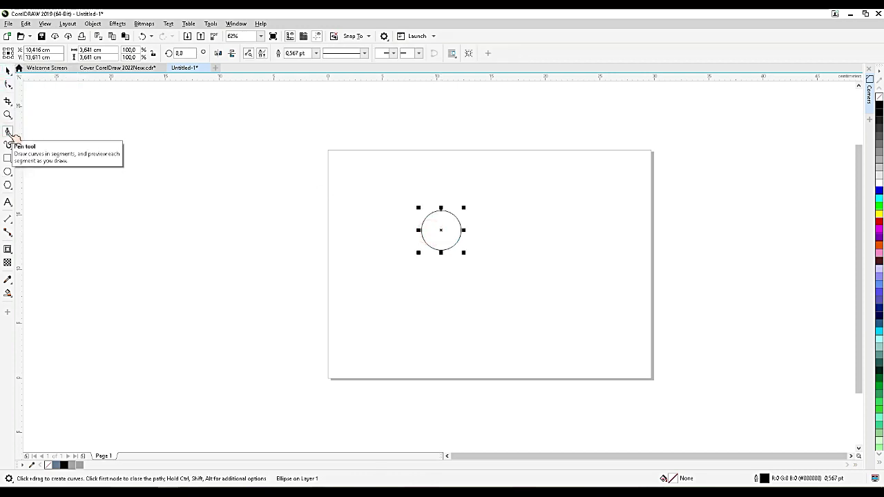
pyautogui.click(9, 131)
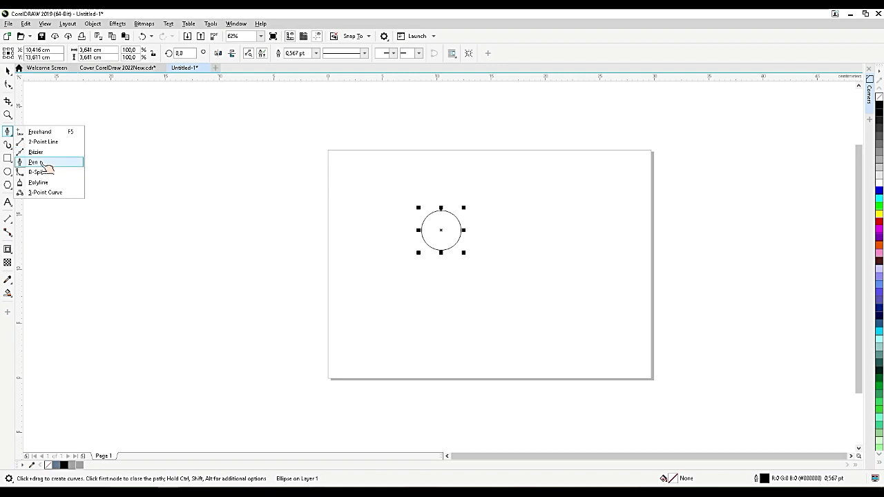
pyautogui.click(41, 163)
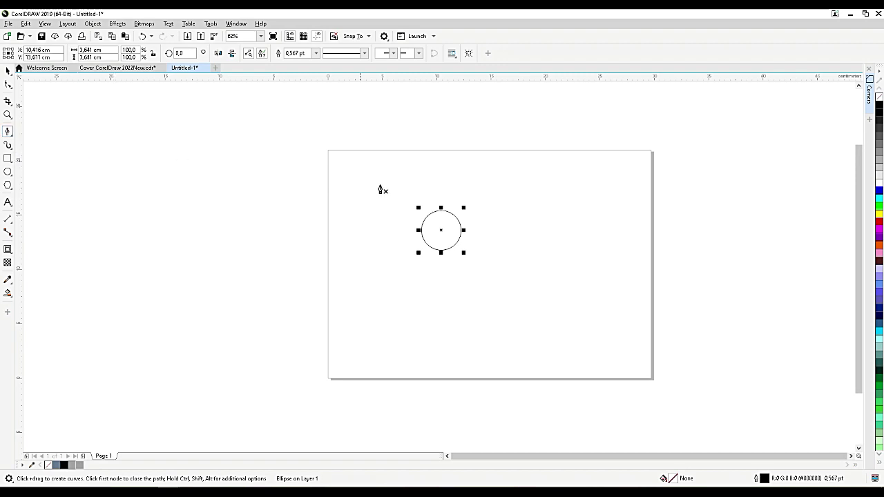
pyautogui.click(459, 185)
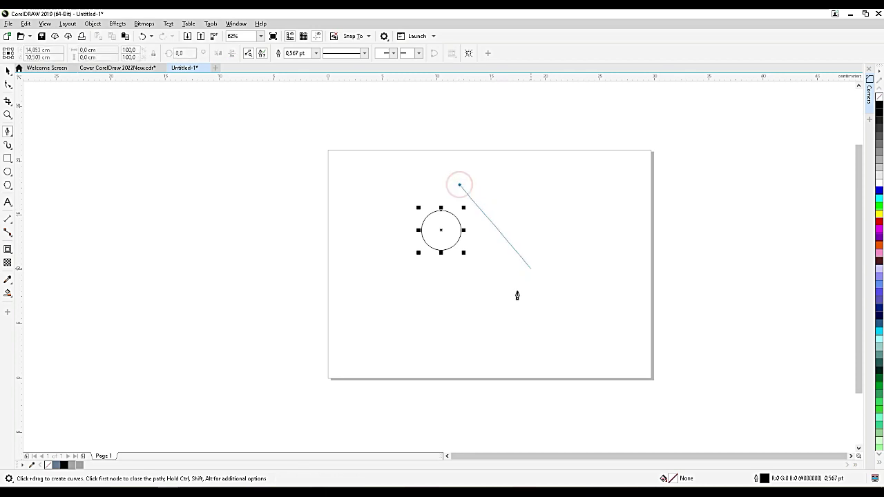
pyautogui.click(399, 329)
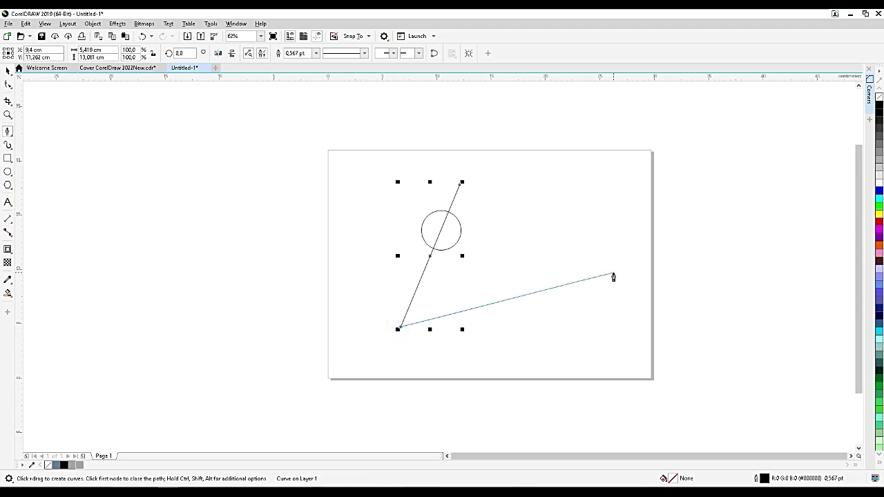
pyautogui.click(459, 183)
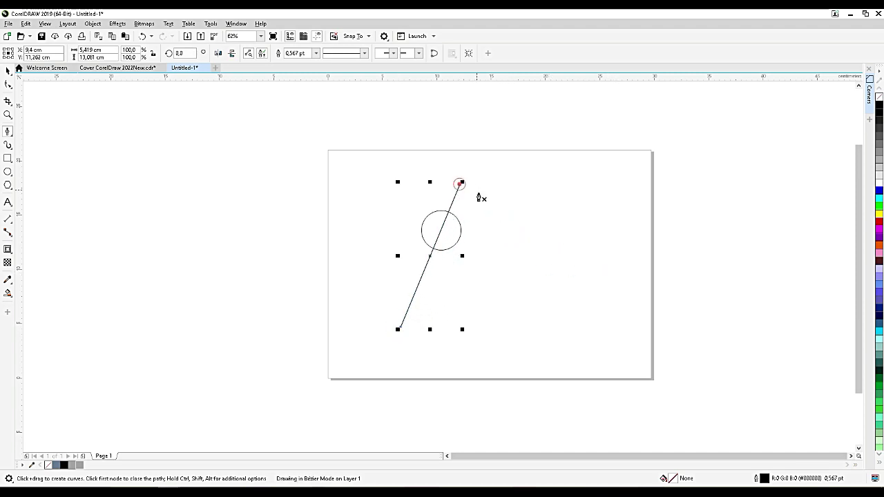
# Convert one side of the diagonal path to a curve and bow its upper part out to the right of the circle
pyautogui.click(9, 84)
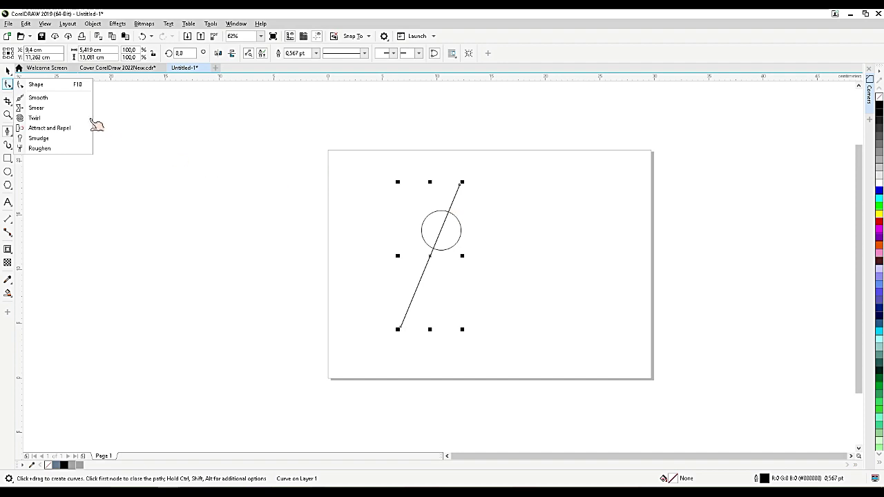
pyautogui.click(42, 84)
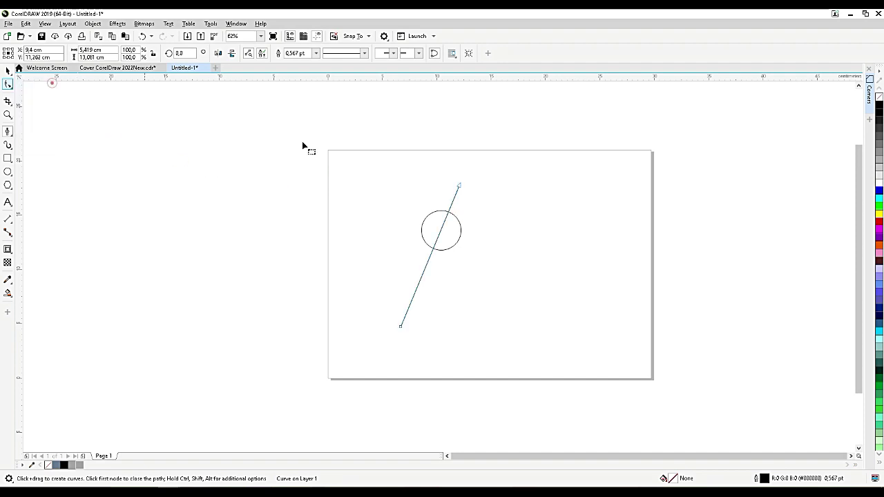
pyautogui.click(449, 208)
pyautogui.click(141, 53)
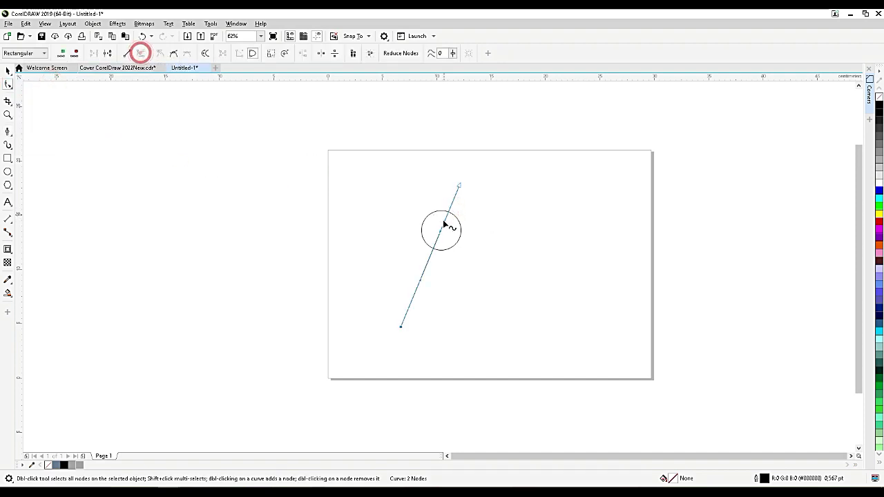
pyautogui.moveTo(440, 231); pyautogui.dragTo(522, 239)
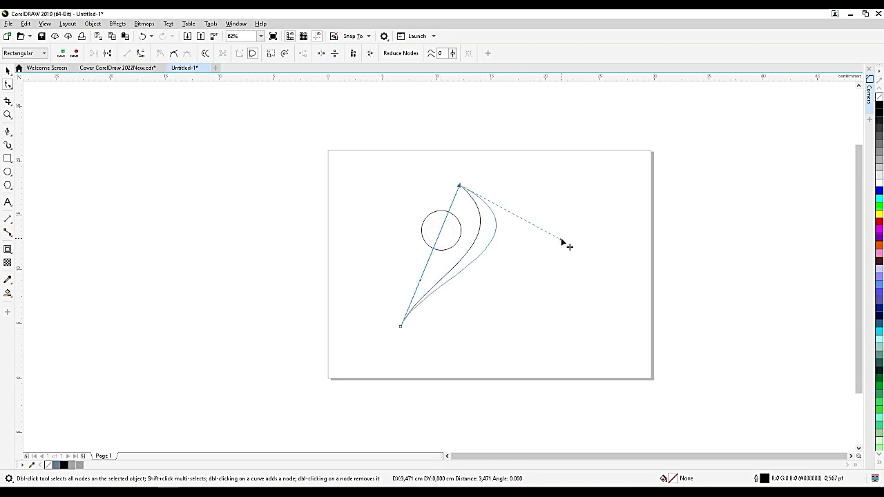
pyautogui.moveTo(470, 247); pyautogui.dragTo(607, 225)
# Add a node to the lower part of the bowed side and shape it into an S-bend running to the lower tip
pyautogui.click(400, 328)
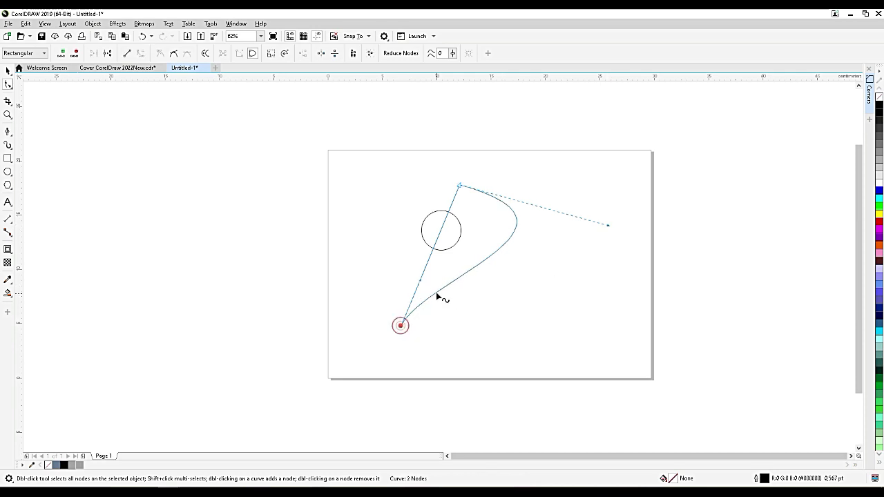
pyautogui.moveTo(420, 279); pyautogui.dragTo(477, 274)
pyautogui.scroll(2, 474, 265)
pyautogui.moveTo(420, 308); pyautogui.dragTo(414, 293)
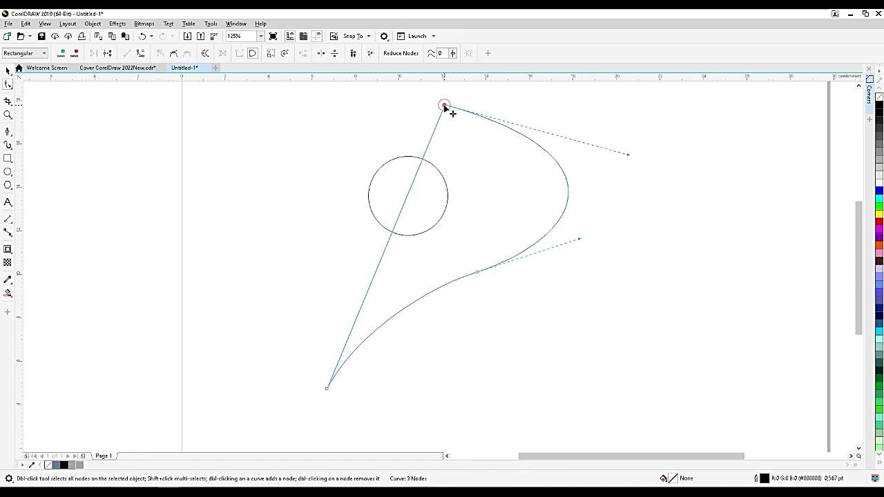
# Convert the remaining straight side to a curve and bow it to the right, inside the outer edge
pyautogui.click(430, 137)
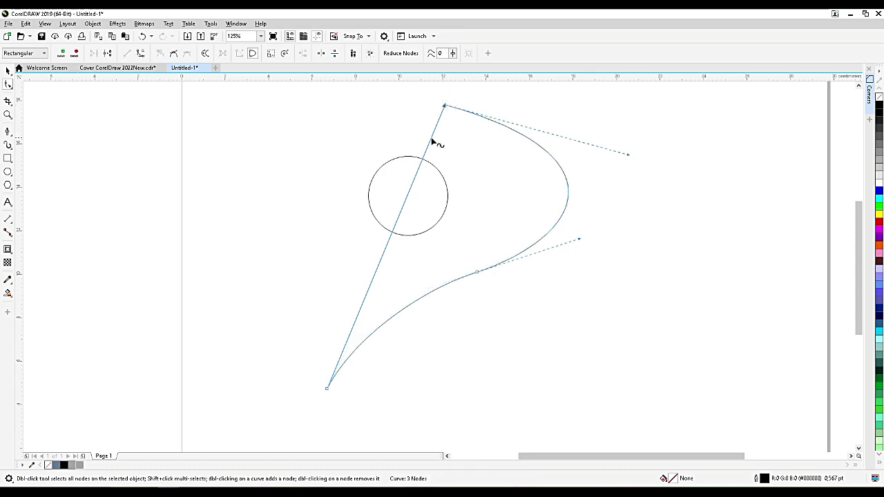
pyautogui.click(133, 55)
pyautogui.moveTo(406, 200); pyautogui.dragTo(650, 200)
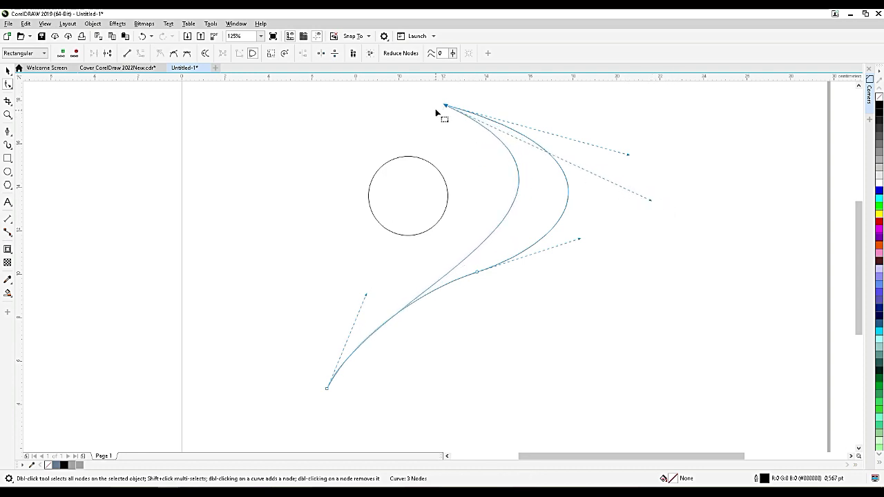
# Move the shape's top tip slightly left and down, and adjust the handles along the outer edge
pyautogui.moveTo(446, 108); pyautogui.dragTo(424, 118)
pyautogui.moveTo(607, 166); pyautogui.dragTo(623, 152)
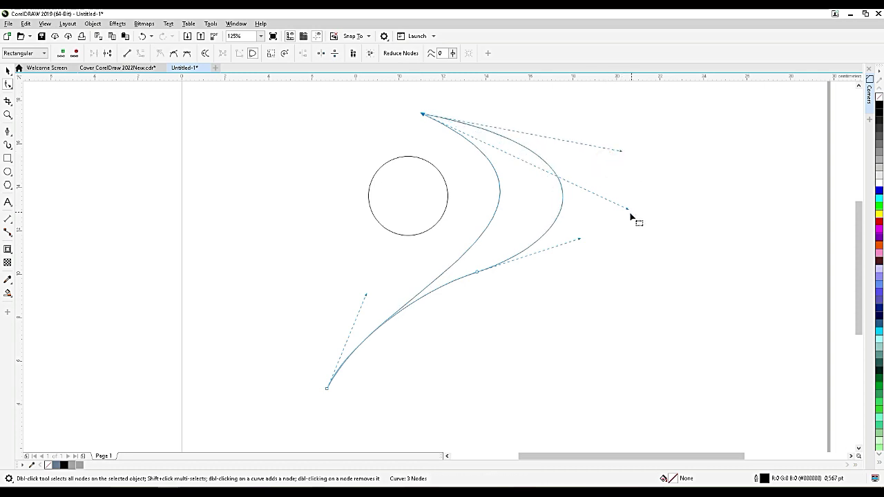
pyautogui.click(580, 242)
pyautogui.moveTo(470, 275); pyautogui.dragTo(348, 362)
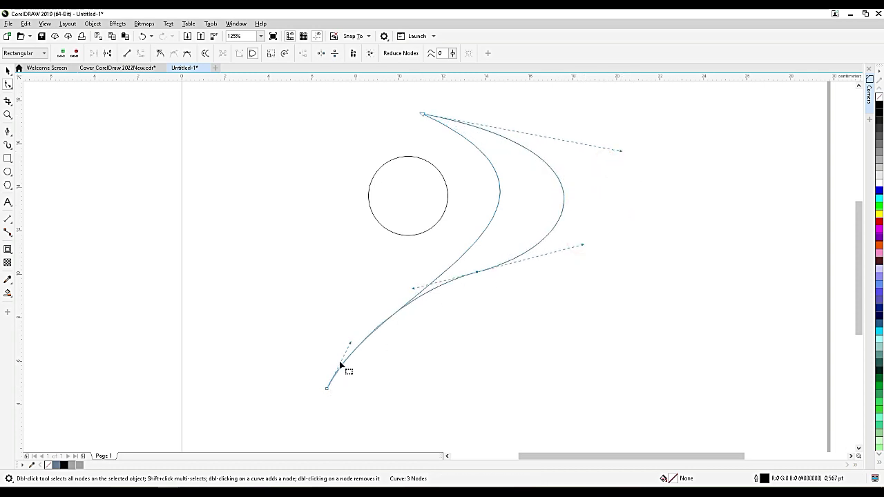
# Lengthen the inner edge's handle upward from the lower tip to separate the two edges
pyautogui.click(454, 262)
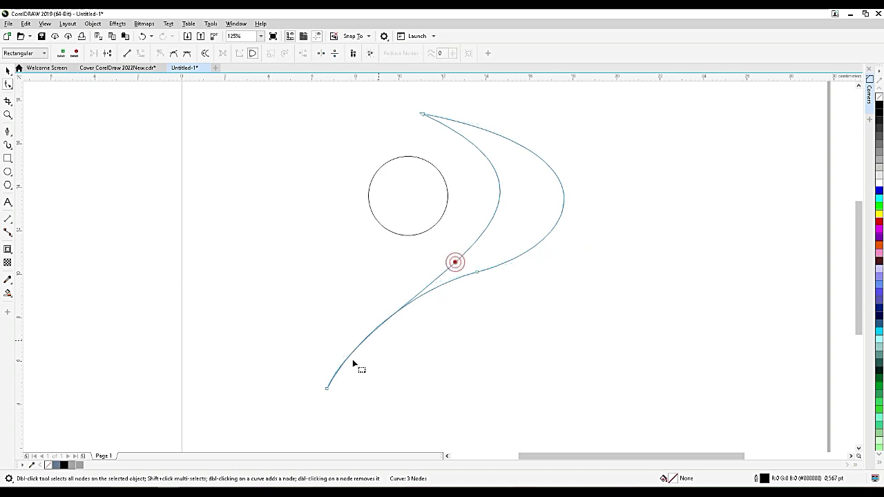
pyautogui.click(327, 389)
pyautogui.moveTo(350, 342); pyautogui.dragTo(356, 257)
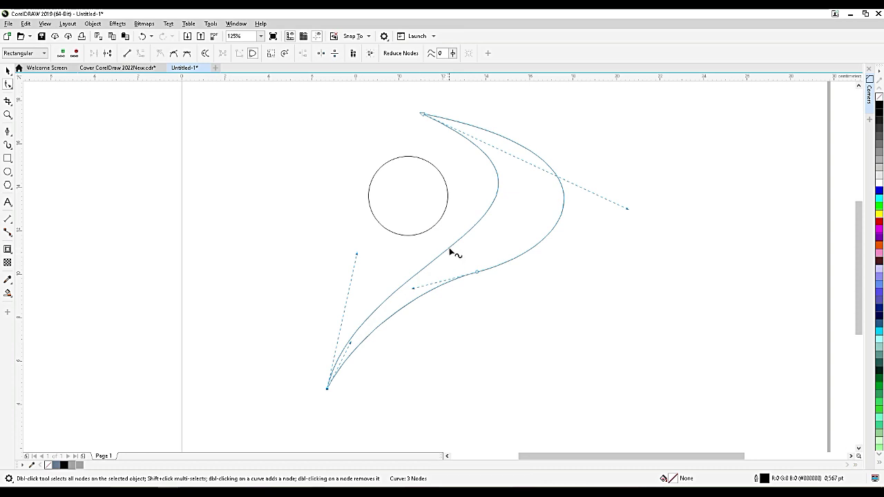
# Add a node to the inner edge below the circle and shape its curve to run alongside the outer edge
pyautogui.doubleClick(454, 250)
pyautogui.moveTo(454, 247); pyautogui.dragTo(469, 259)
pyautogui.moveTo(421, 293); pyautogui.dragTo(409, 277)
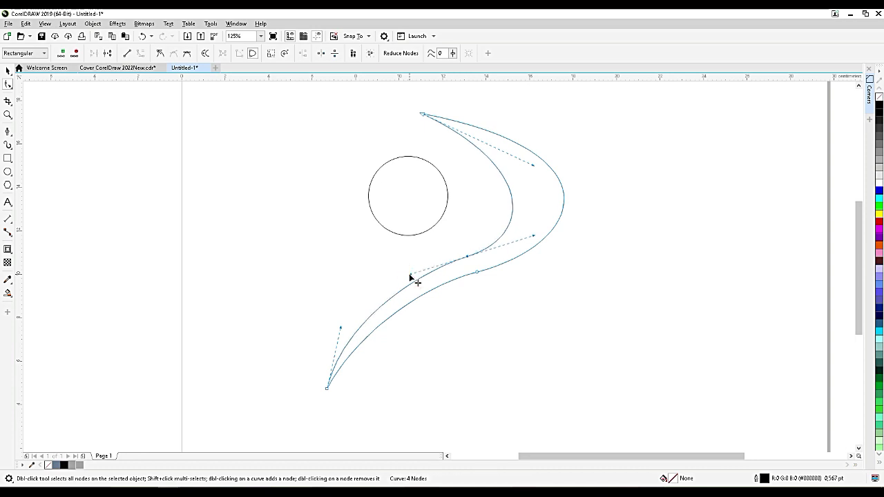
pyautogui.moveTo(339, 327); pyautogui.dragTo(330, 297)
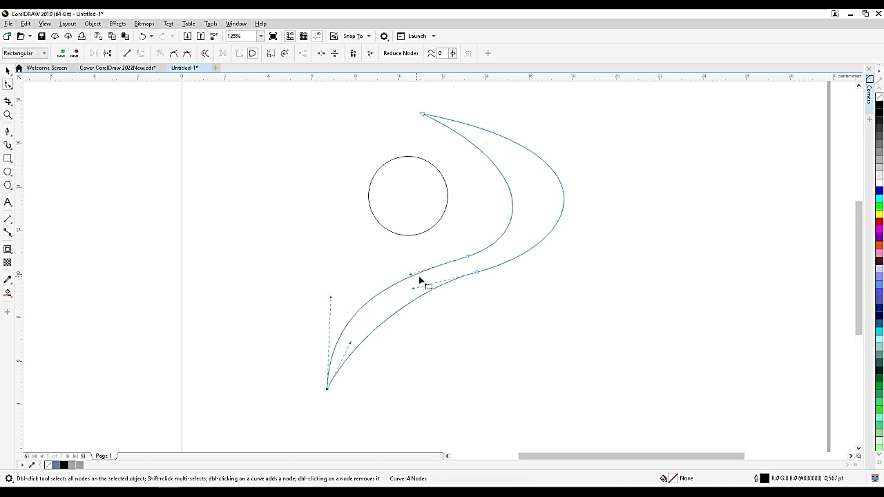
pyautogui.moveTo(466, 255); pyautogui.dragTo(462, 250)
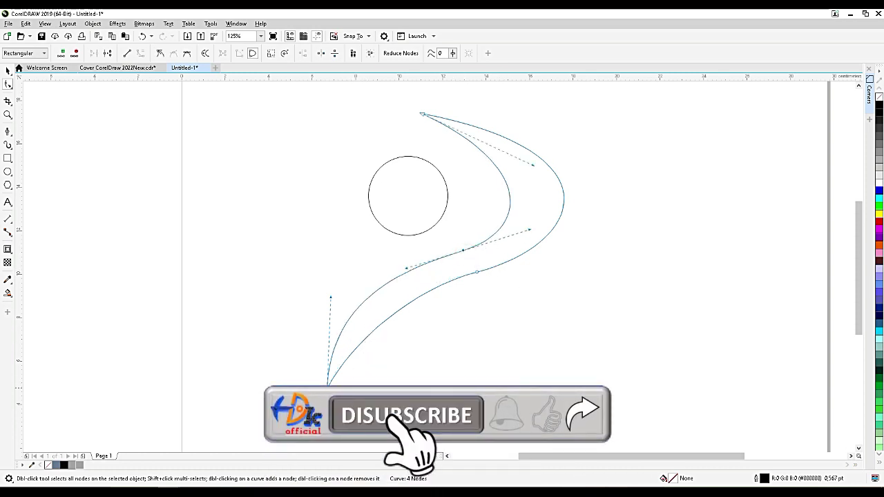
# Raise the lower tip and the inner edge's middle node slightly, and shift the top tip left and down
pyautogui.moveTo(328, 388); pyautogui.dragTo(328, 369)
pyautogui.moveTo(463, 252); pyautogui.dragTo(461, 246)
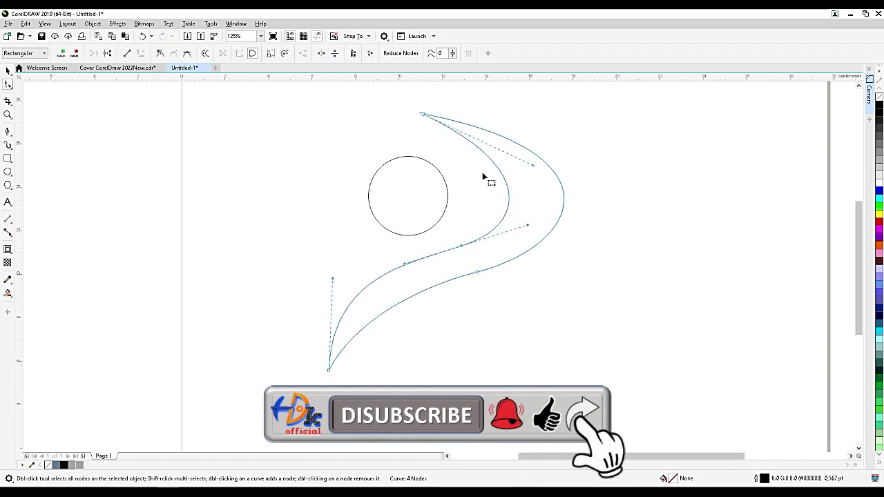
pyautogui.moveTo(422, 114); pyautogui.dragTo(417, 118)
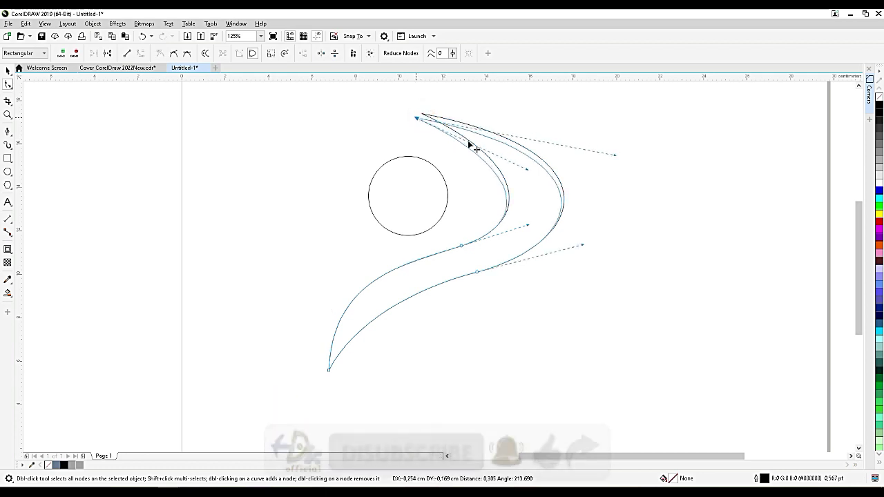
# Fine-tune the inner edge's middle node and curve handles to smooth its bend around the circle
pyautogui.moveTo(526, 168); pyautogui.dragTo(524, 219)
pyautogui.moveTo(332, 281); pyautogui.dragTo(322, 288)
pyautogui.moveTo(461, 246); pyautogui.dragTo(459, 247)
# Refine the outer edge by raising its top handle, shifting its lower node left and adjusting the handles toward the lower tip
pyautogui.click(541, 173)
pyautogui.click(417, 118)
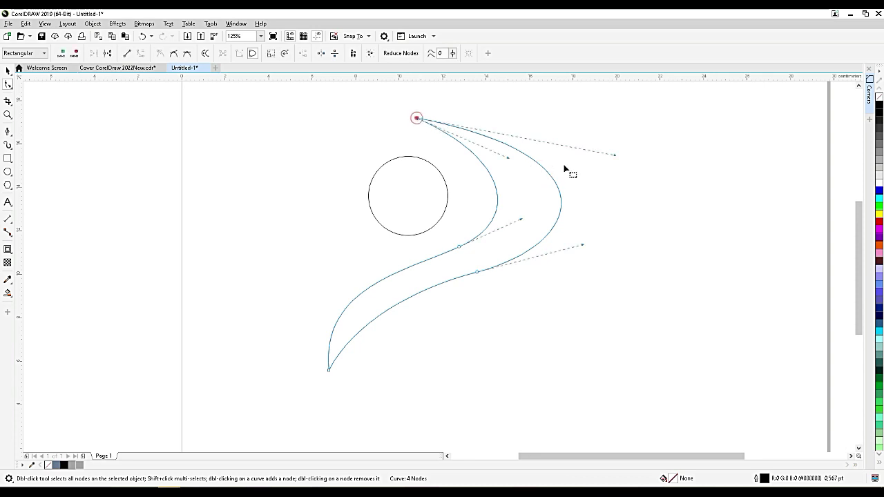
pyautogui.moveTo(614, 155); pyautogui.dragTo(616, 143)
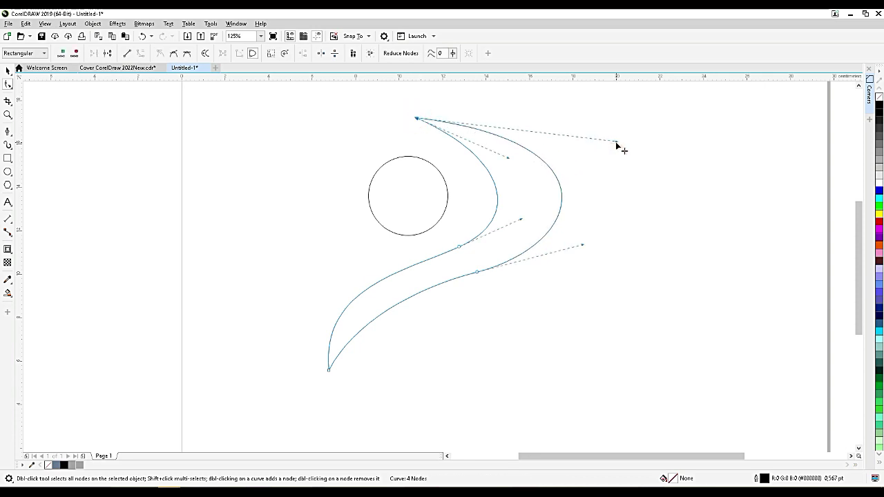
pyautogui.click(616, 143)
pyautogui.moveTo(476, 273); pyautogui.dragTo(403, 295)
pyautogui.moveTo(351, 323); pyautogui.dragTo(349, 318)
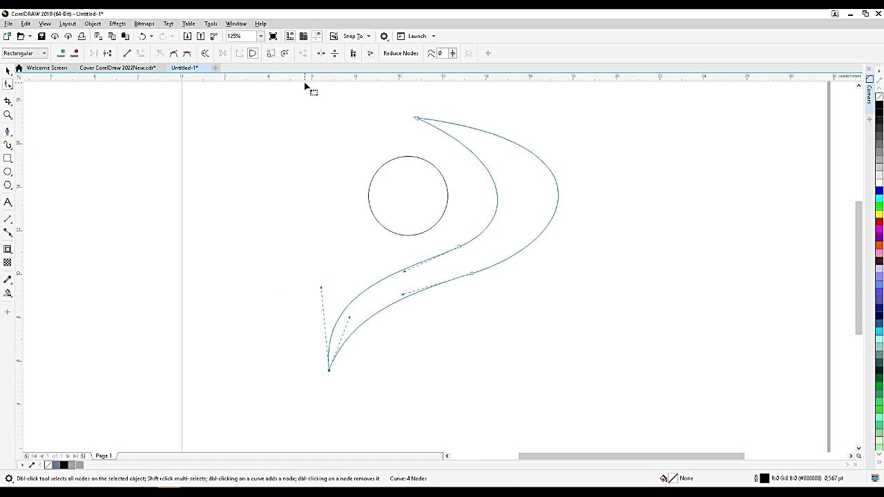
# Place a horizontal guideline just below the curved shape and draw a rectangle about 1.9 by 6.1 cm standing on it, overlapping the shape
pyautogui.moveTo(319, 79); pyautogui.dragTo(463, 387)
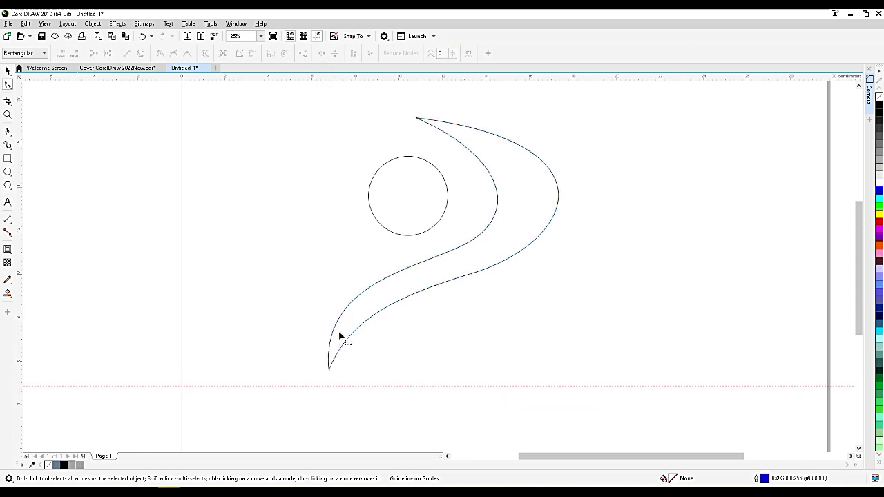
pyautogui.click(9, 159)
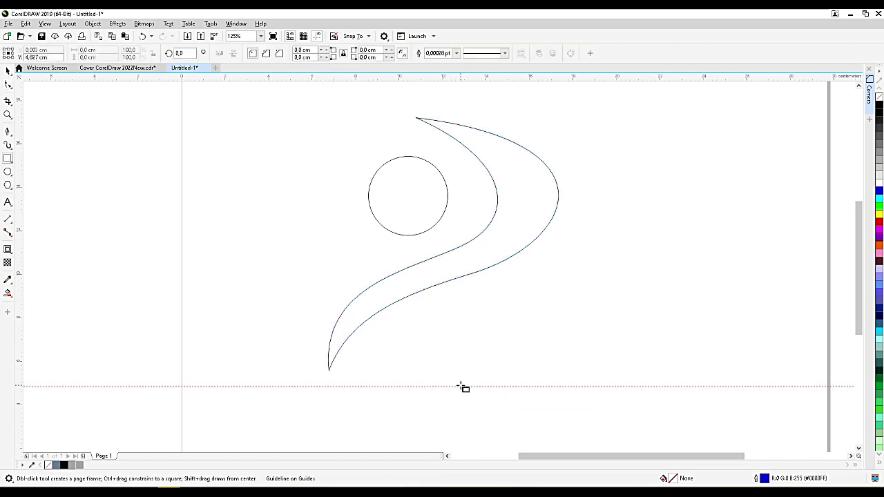
pyautogui.moveTo(462, 386); pyautogui.dragTo(504, 253)
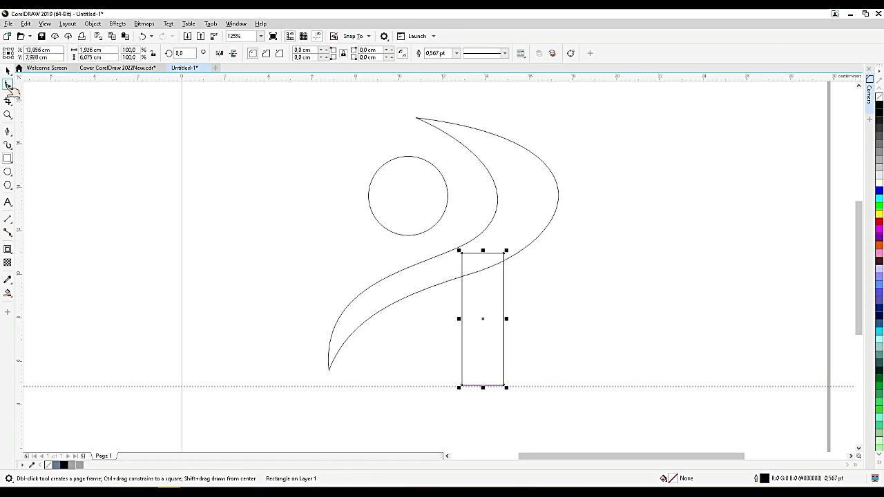
# Convert the rectangle to curves and move its upper-left corner onto the curved shape's lower edge
pyautogui.click(8, 83)
pyautogui.hotkey('ctrl', 'q')
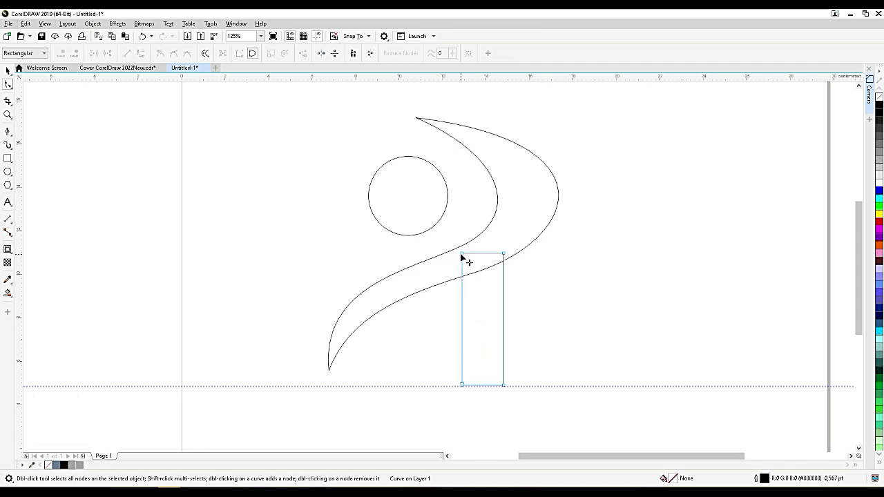
pyautogui.moveTo(461, 256); pyautogui.dragTo(439, 285)
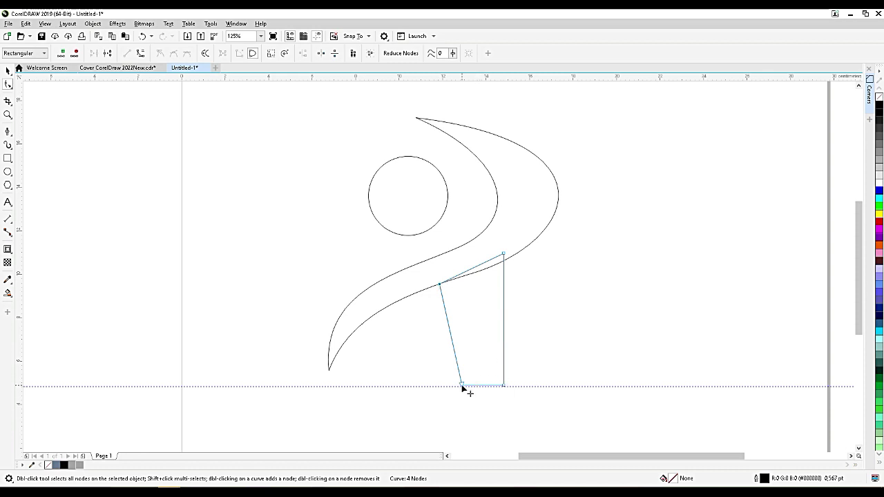
# Move the leg shape's lower-right corner outward along the guideline and its upper-right corner onto the curved shape's lower edge
pyautogui.moveTo(463, 388); pyautogui.dragTo(542, 388)
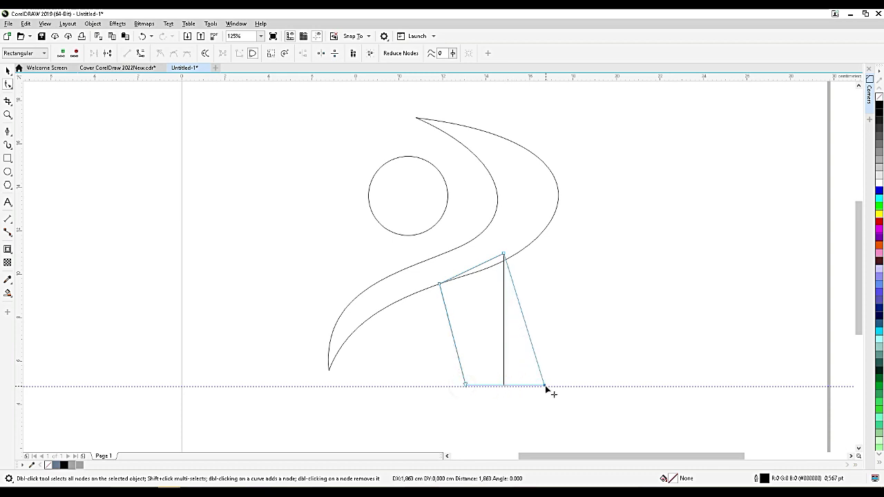
pyautogui.moveTo(544, 388); pyautogui.dragTo(555, 386)
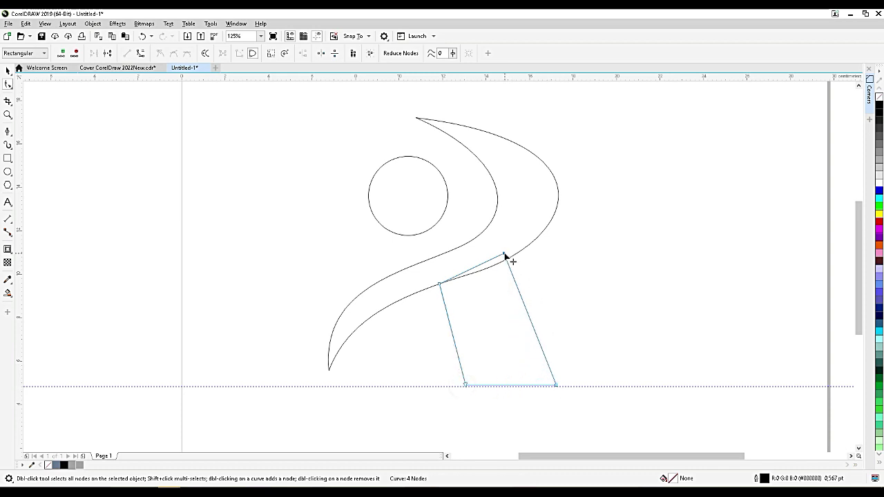
pyautogui.moveTo(505, 255); pyautogui.dragTo(465, 276)
# Convert the leg's right side to a curve and adjust its handles so it bows outward, ending vertical at the base
pyautogui.click(483, 299)
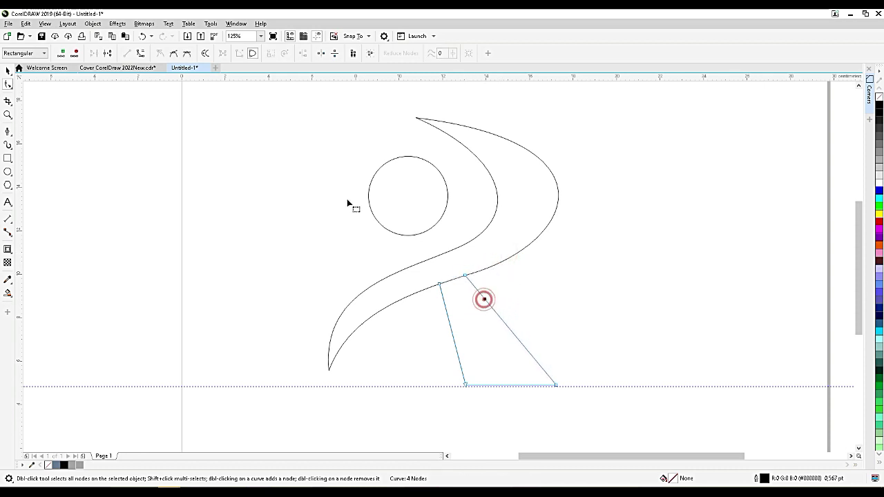
pyautogui.click(139, 53)
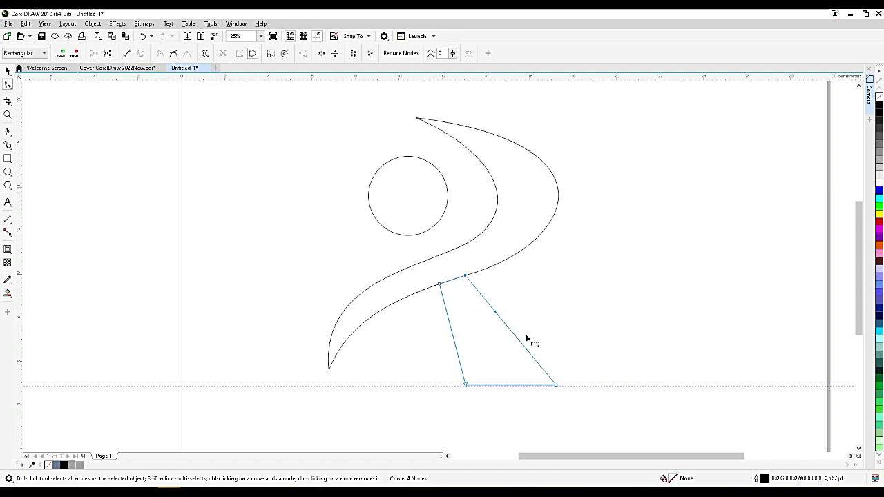
pyautogui.moveTo(527, 352); pyautogui.dragTo(504, 295)
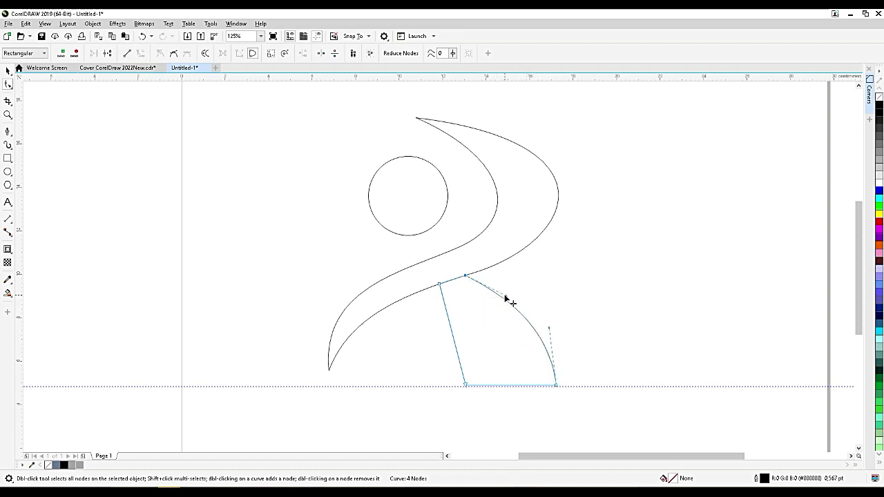
pyautogui.click(505, 296)
pyautogui.moveTo(547, 328); pyautogui.dragTo(556, 324)
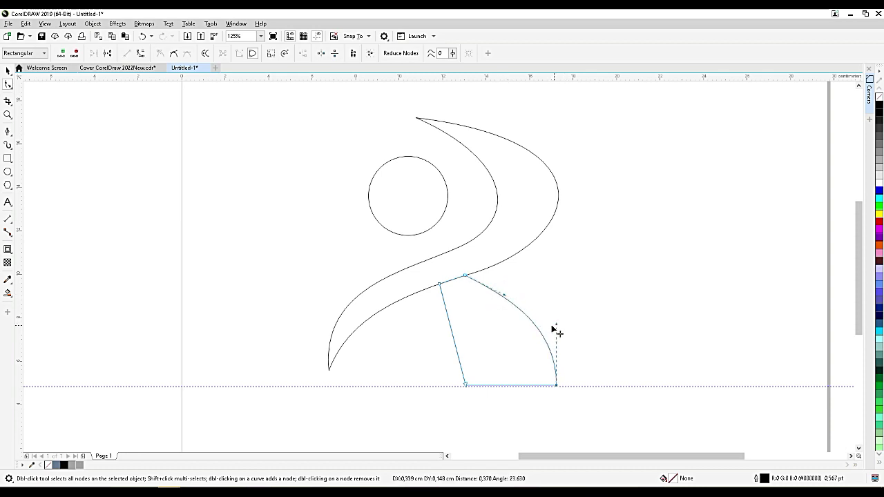
# Convert the leg's left side to a curve and bend it toward the right with its two handles
pyautogui.click(455, 351)
pyautogui.click(142, 53)
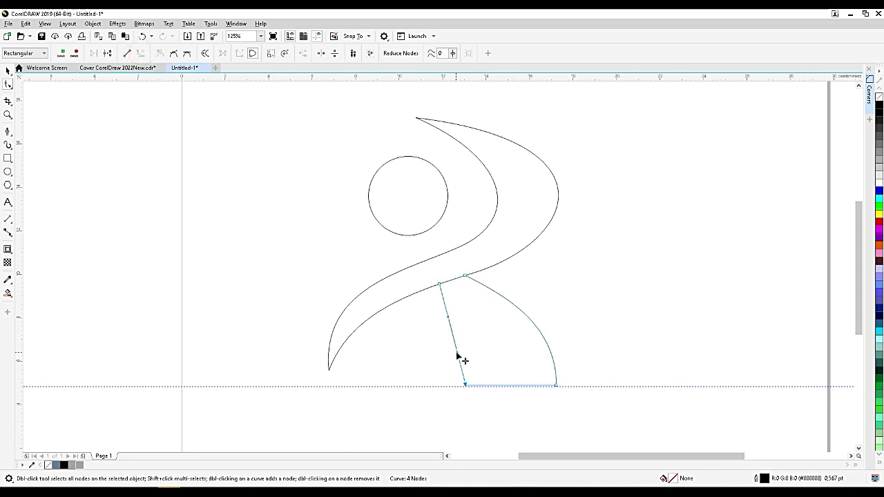
pyautogui.moveTo(457, 354); pyautogui.dragTo(475, 315)
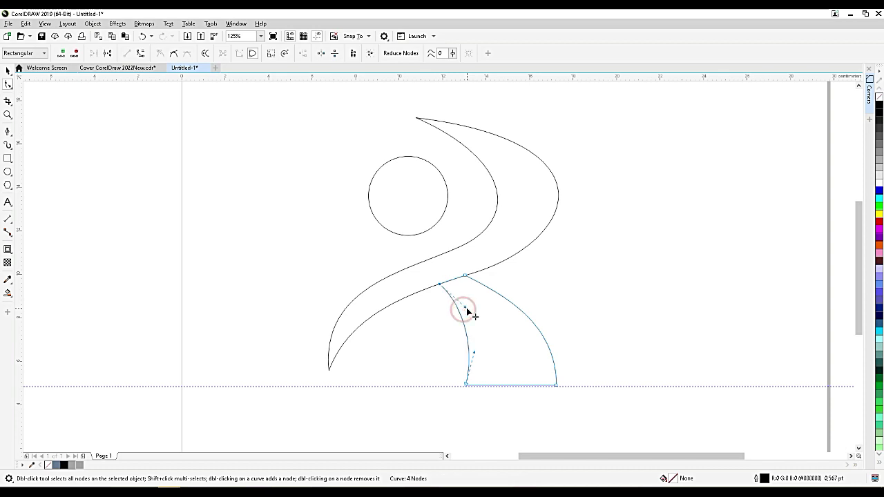
pyautogui.moveTo(474, 355); pyautogui.dragTo(476, 346)
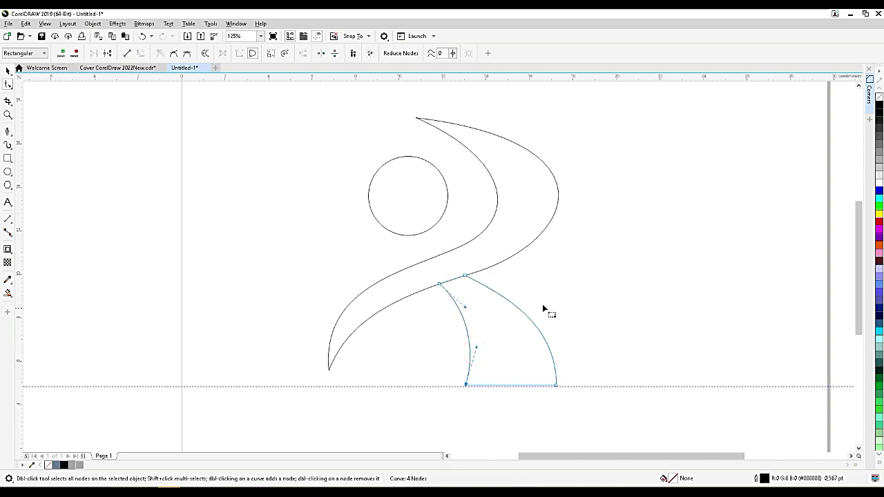
pyautogui.click(7, 70)
# Convert the leg's short upper edge to a curve and fit it to the curved shape's lower edge
pyautogui.scroll(-1, 544, 270)
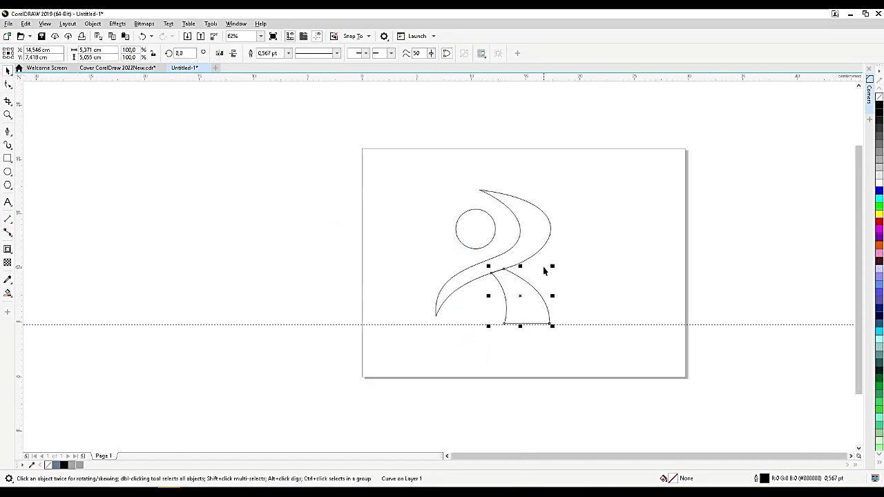
pyautogui.scroll(1, 530, 263)
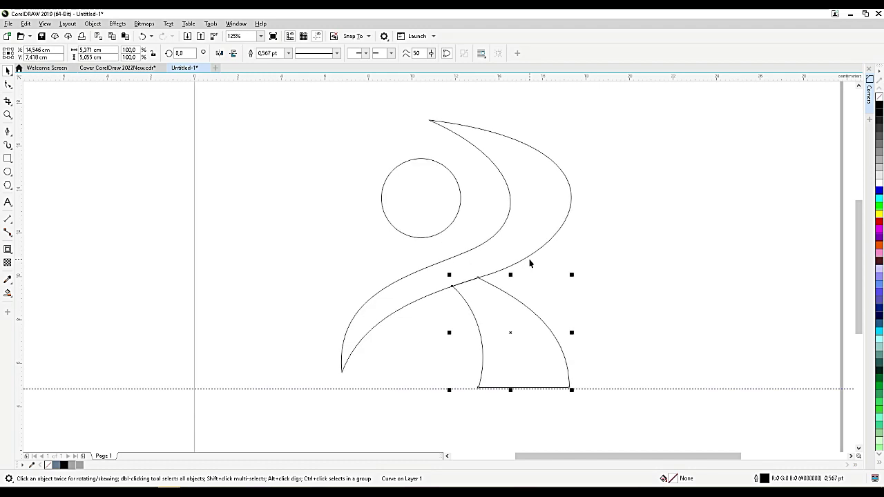
pyautogui.scroll(1, 514, 299)
pyautogui.scroll(2, 433, 277)
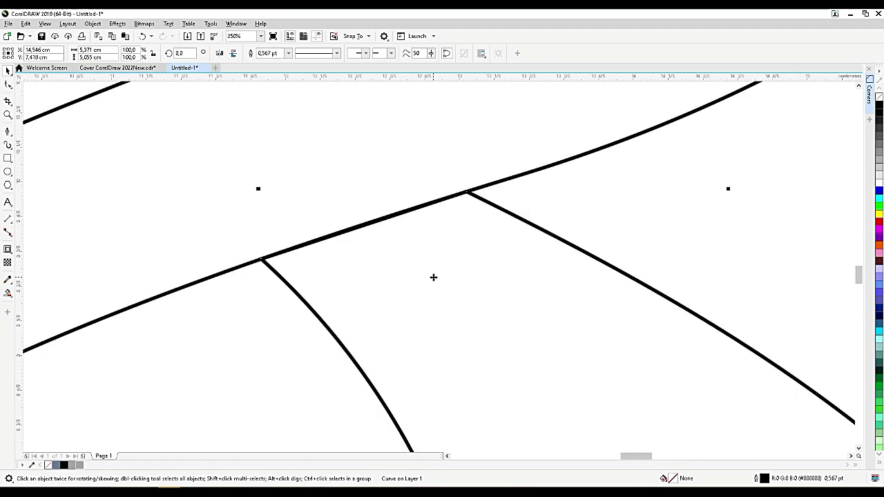
pyautogui.press('F10')
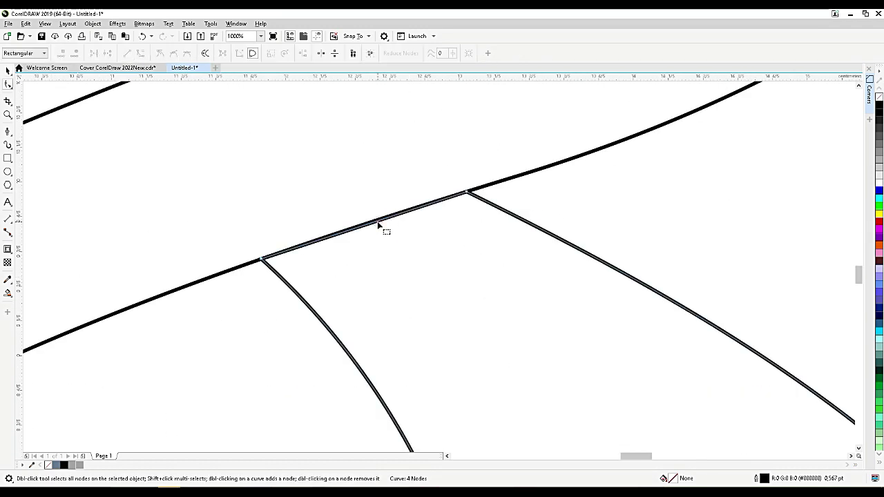
pyautogui.click(377, 221)
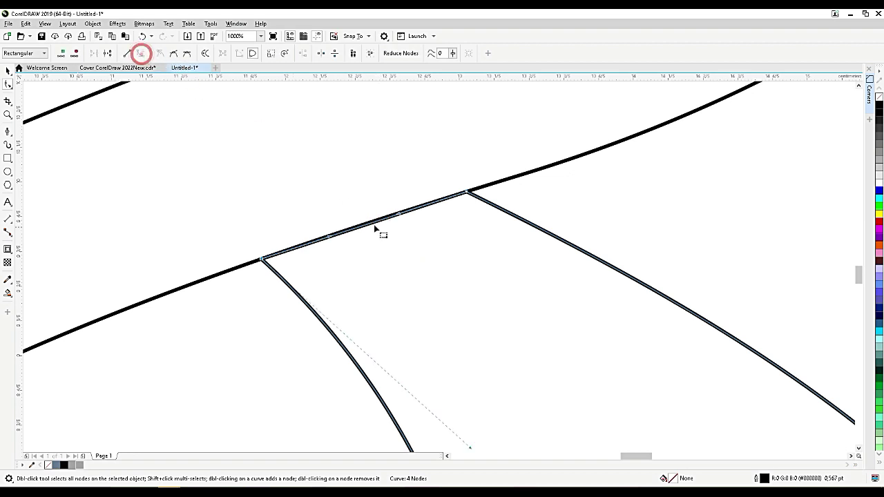
pyautogui.click(375, 227)
pyautogui.moveTo(375, 227)
pyautogui.mouseDown()
pyautogui.moveTo(377, 238)
pyautogui.moveTo(372, 222)
pyautogui.mouseUp()
pyautogui.scroll(-5, 457, 221)
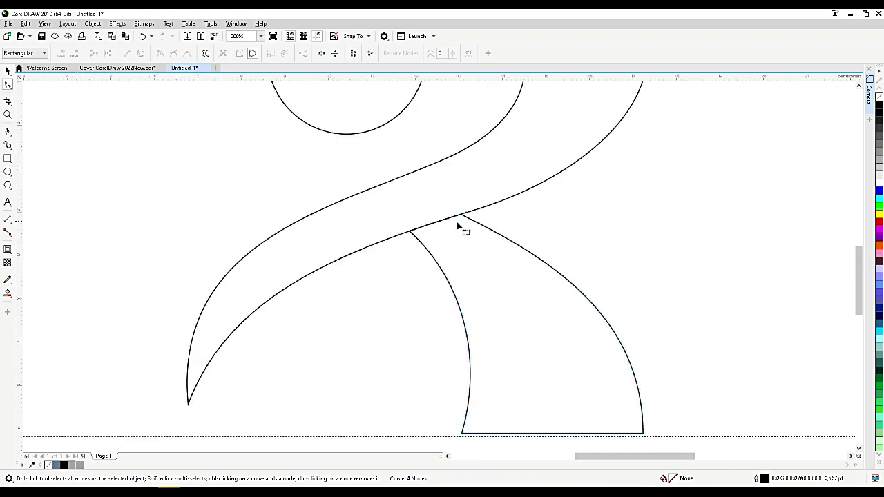
pyautogui.click(9, 70)
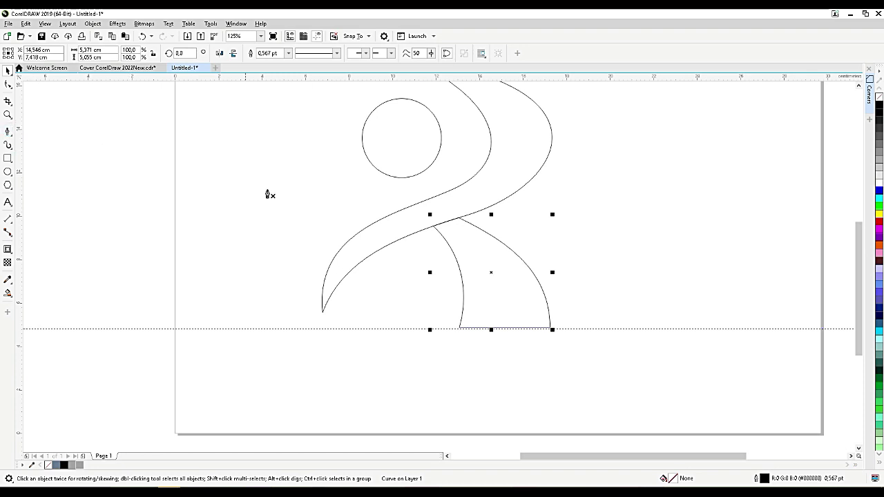
# Draw a four-point open Pen line across the ribbon, with nodes on its inner and outer edges and both ends outside
pyautogui.press('F5')
pyautogui.click(307, 205)
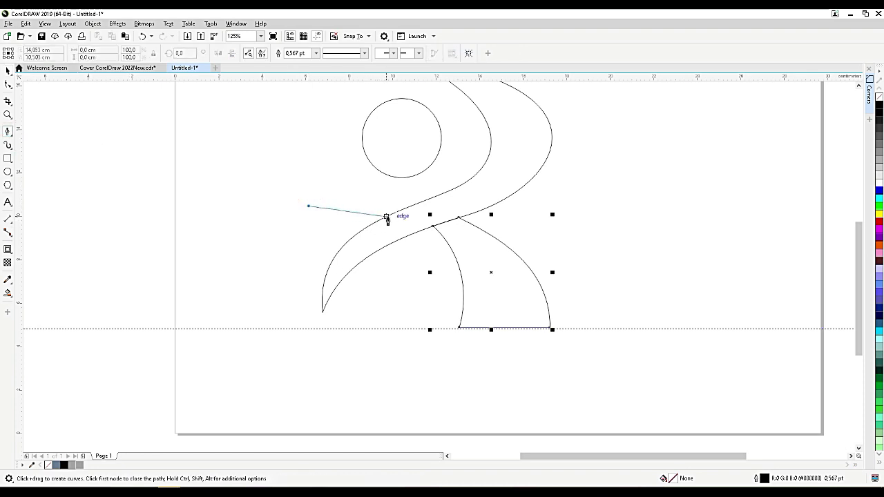
pyautogui.click(390, 214)
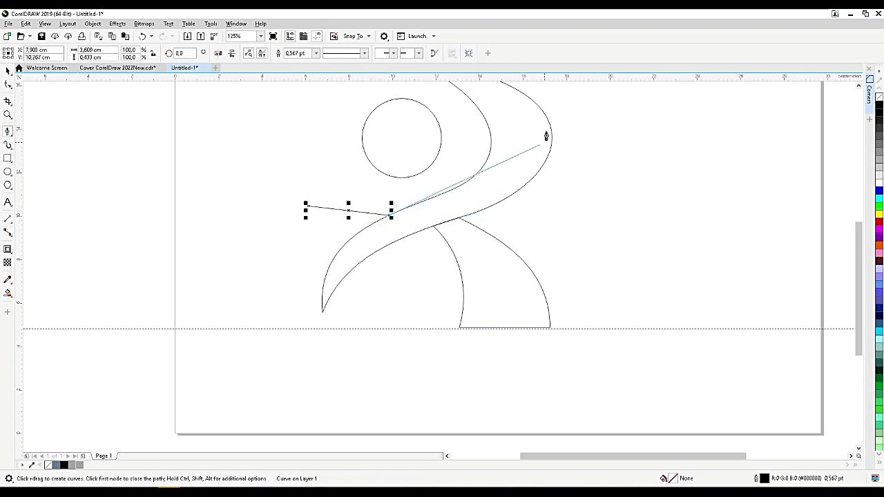
pyautogui.press('space')
pyautogui.click(607, 121)
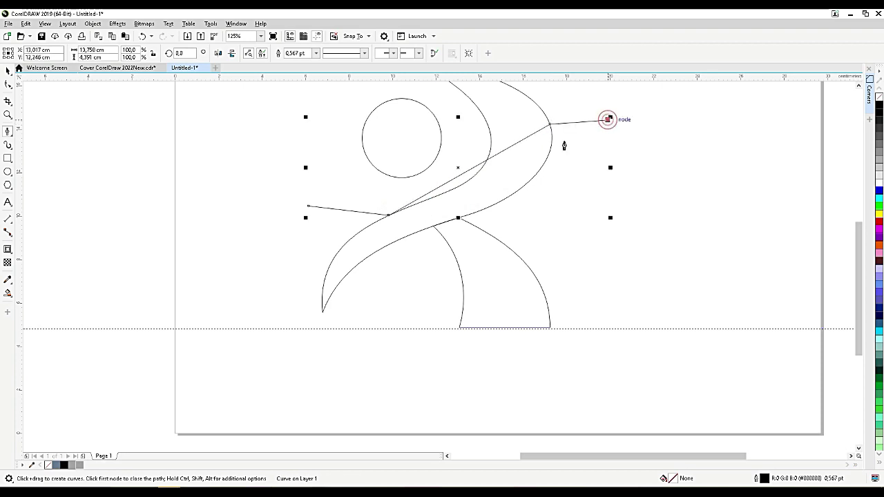
# Convert the line's middle segment to a curve and bend it down through the ribbon toward its outer edge
pyautogui.press('F10')
pyautogui.click(496, 154)
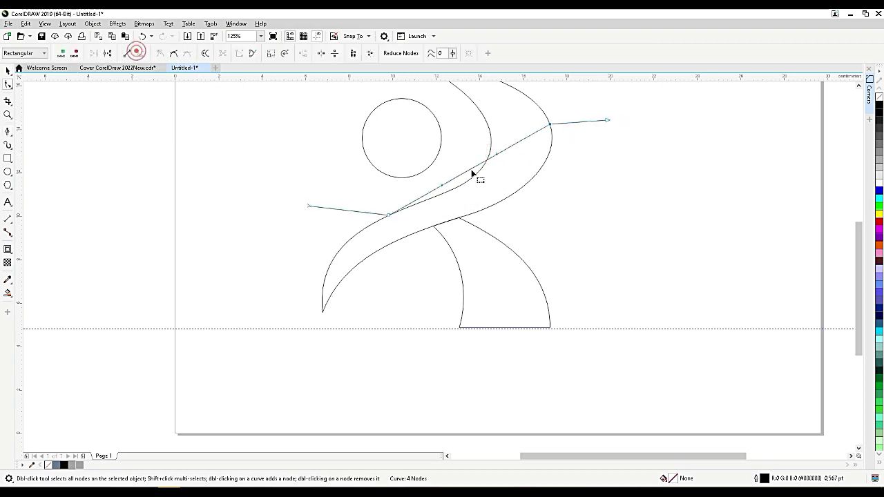
pyautogui.moveTo(474, 167); pyautogui.dragTo(517, 180)
# Smart Fill the upper part of the ribbon above the dividing curve with blue-grey and a hairline outline
pyautogui.scroll(-2, 462, 280)
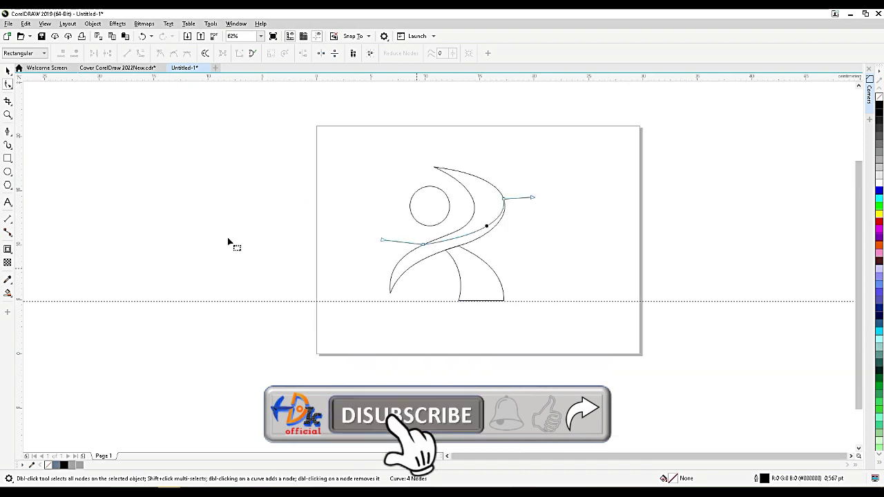
pyautogui.click(7, 292)
pyautogui.click(34, 311)
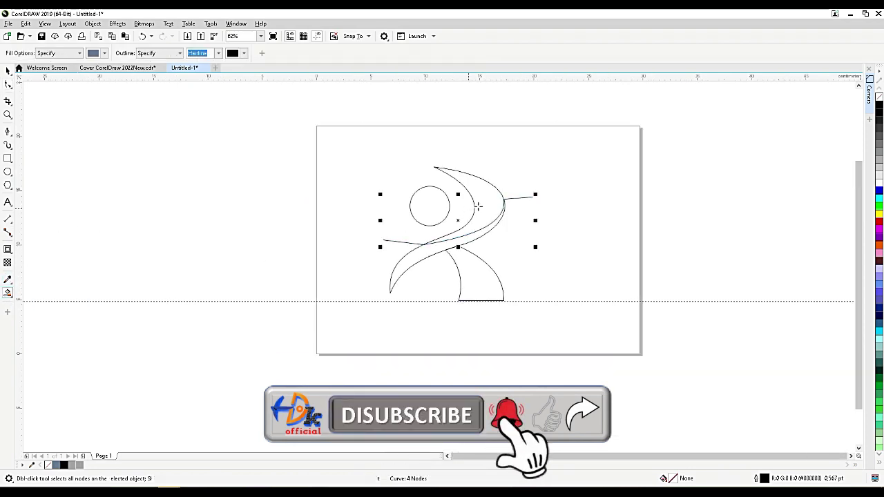
pyautogui.click(478, 206)
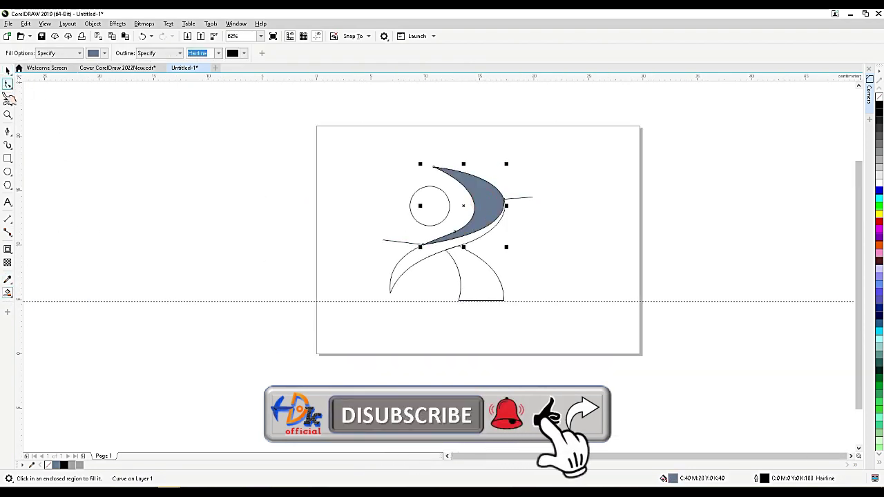
# Draw a four-point open Pen line through the leg from below its base to just past its upper-left corner
pyautogui.click(8, 131)
pyautogui.scroll(2, 527, 296)
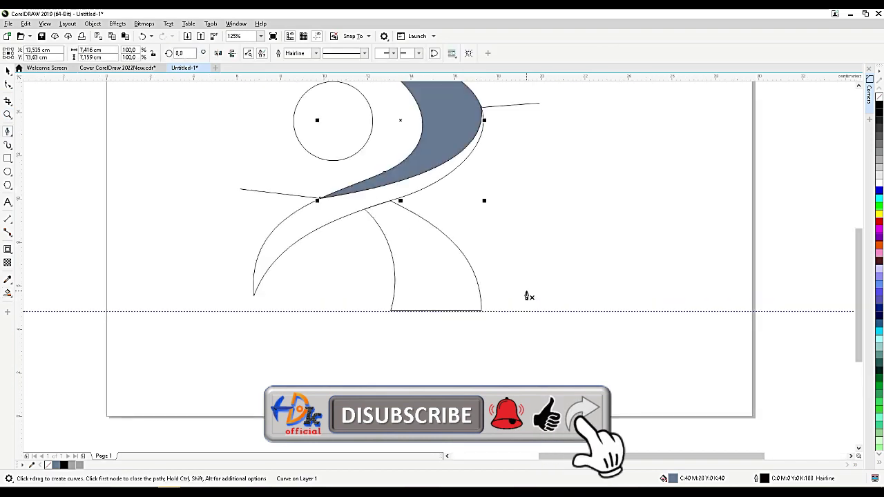
pyautogui.click(414, 317)
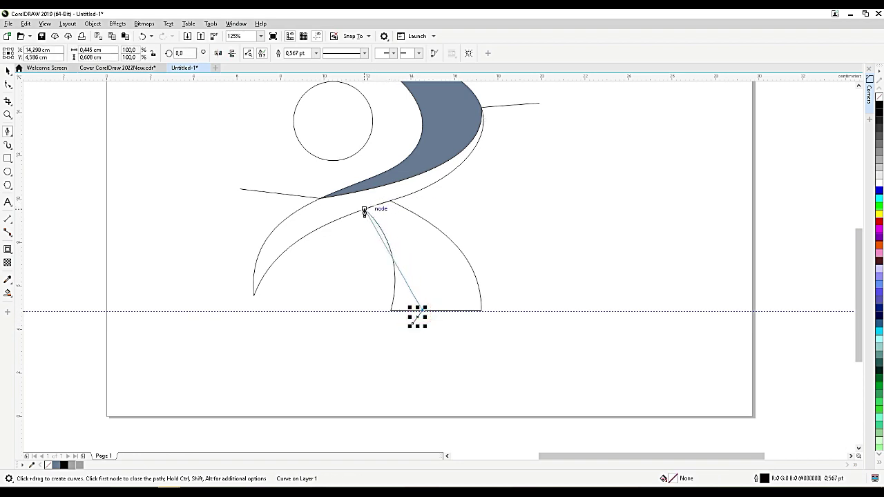
pyautogui.moveTo(364, 207); pyautogui.dragTo(357, 224)
pyautogui.press('space')
# Convert the leg line's middle segment to a curve and adjust its handles to bow it toward the leg's right side
pyautogui.press('F10')
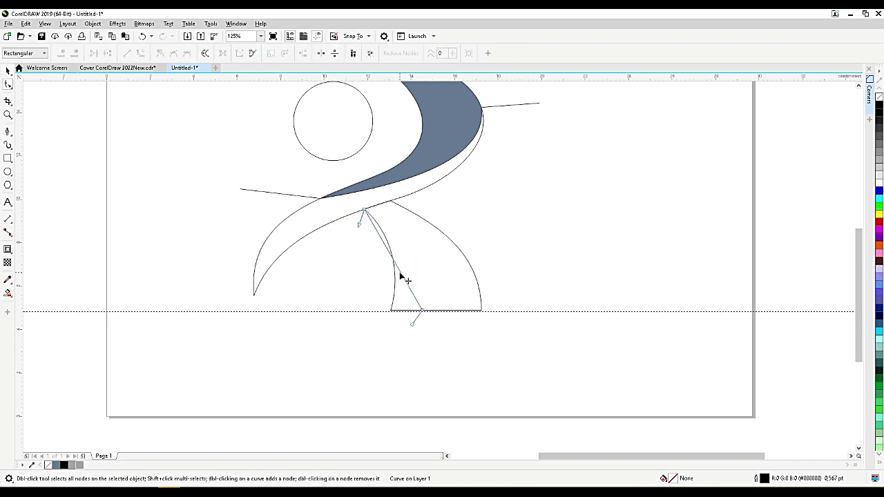
pyautogui.click(140, 53)
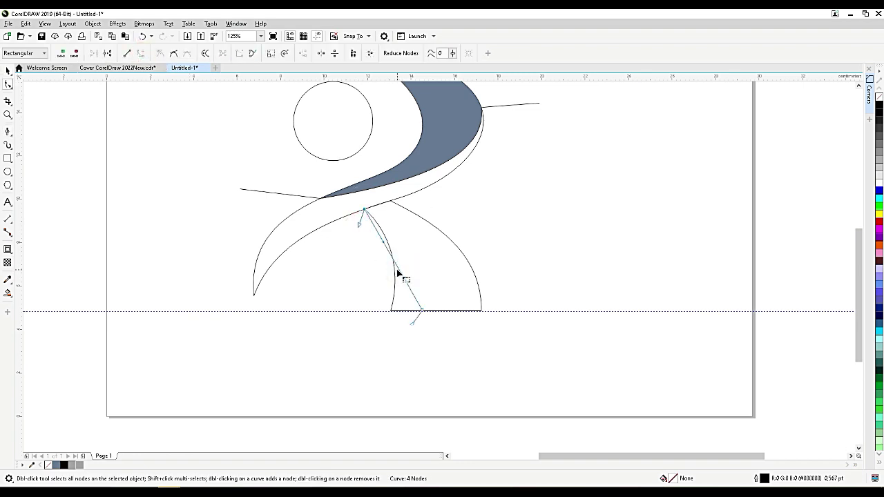
pyautogui.moveTo(400, 267); pyautogui.dragTo(419, 247)
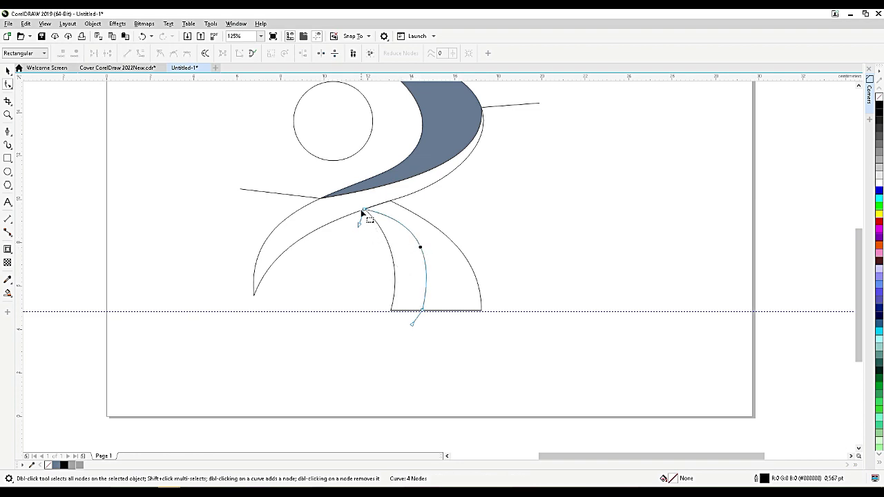
pyautogui.click(364, 210)
pyautogui.moveTo(407, 218)
pyautogui.mouseDown()
pyautogui.moveTo(401, 198)
pyautogui.moveTo(420, 201)
pyautogui.moveTo(406, 209)
pyautogui.mouseUp()
pyautogui.moveTo(438, 244); pyautogui.dragTo(454, 257)
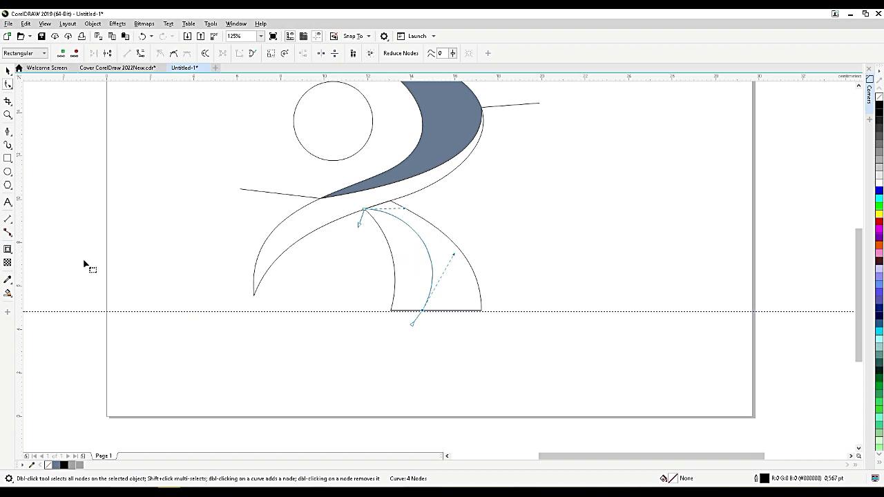
# Smart Fill the leg's right part, outside the dividing curve, with the same blue-grey
pyautogui.click(8, 295)
pyautogui.click(35, 302)
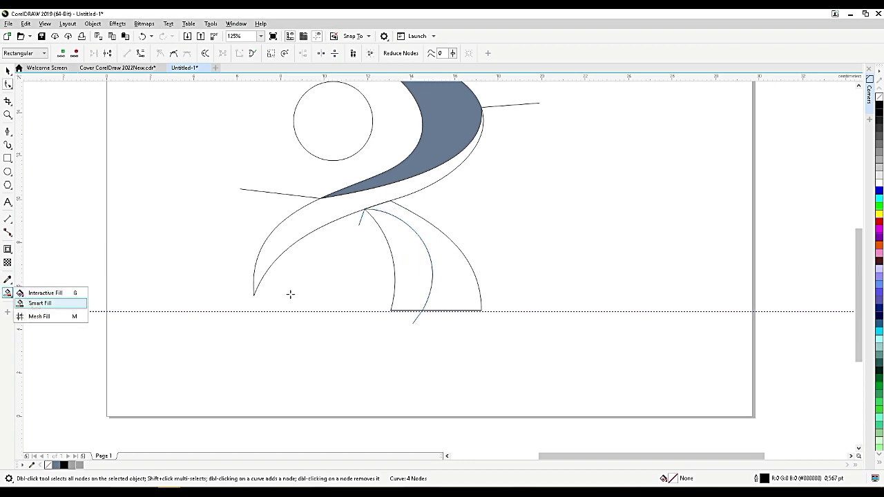
pyautogui.click(459, 295)
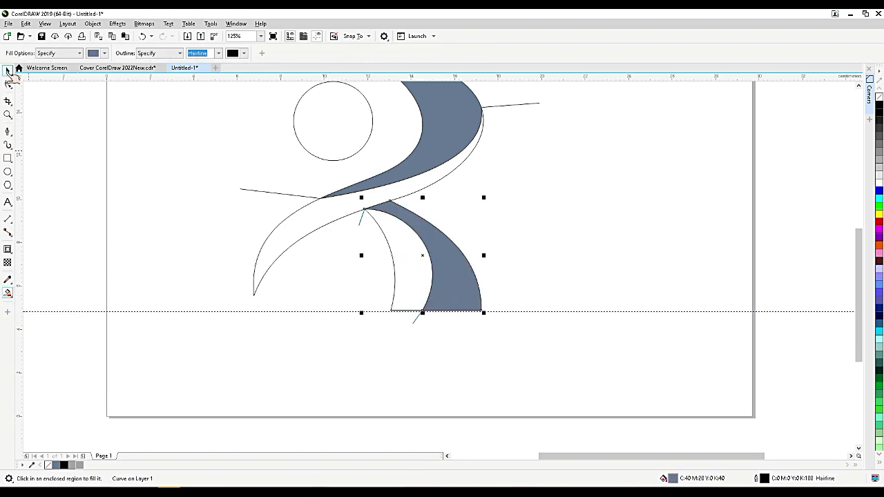
# Delete the two dividing lines from the leg and the ribbon
pyautogui.click(9, 70)
pyautogui.click(414, 328)
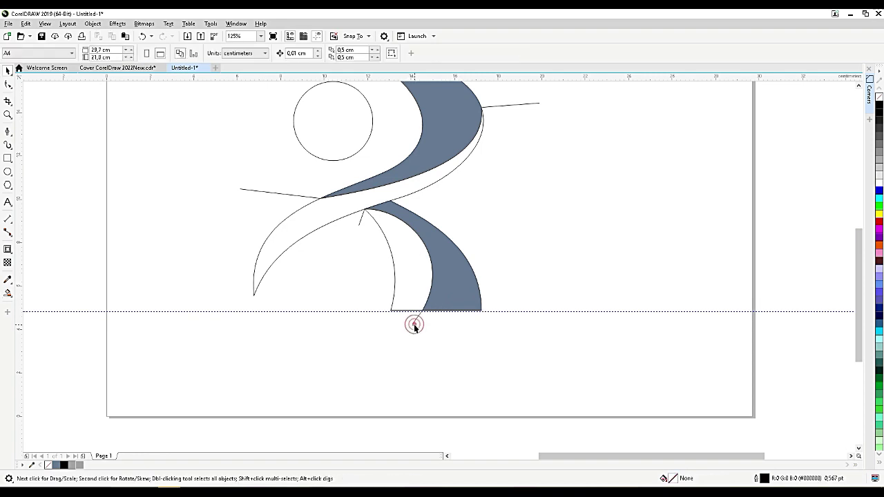
pyautogui.click(414, 322)
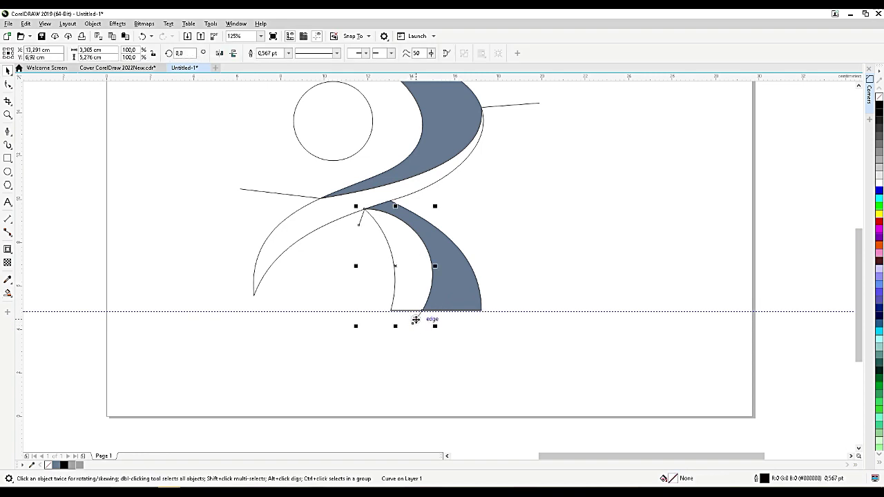
pyautogui.press('Delete')
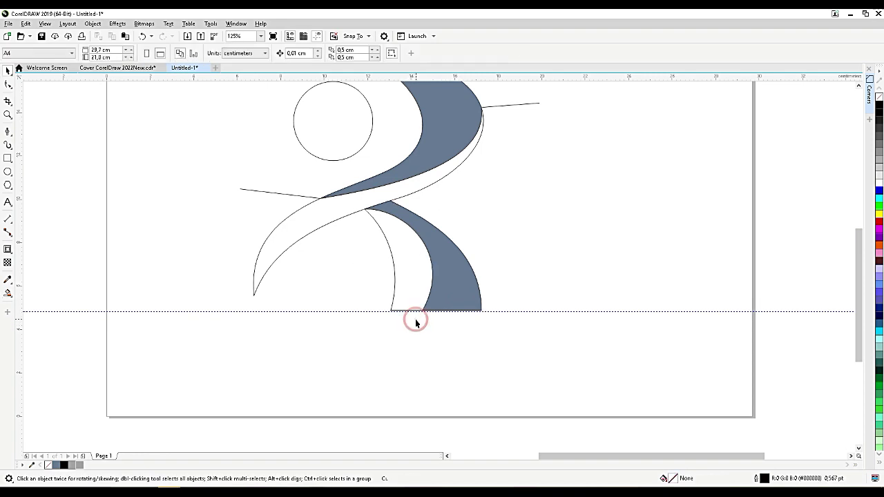
pyautogui.click(281, 195)
pyautogui.press('Delete')
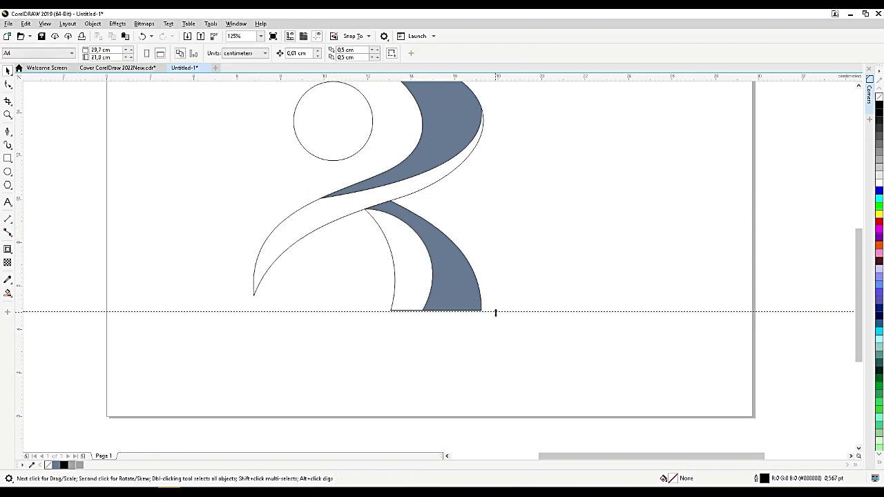
# Select the whole figure and move it about 2.7 cm to the right, toward the page centre
pyautogui.scroll(-2, 499, 315)
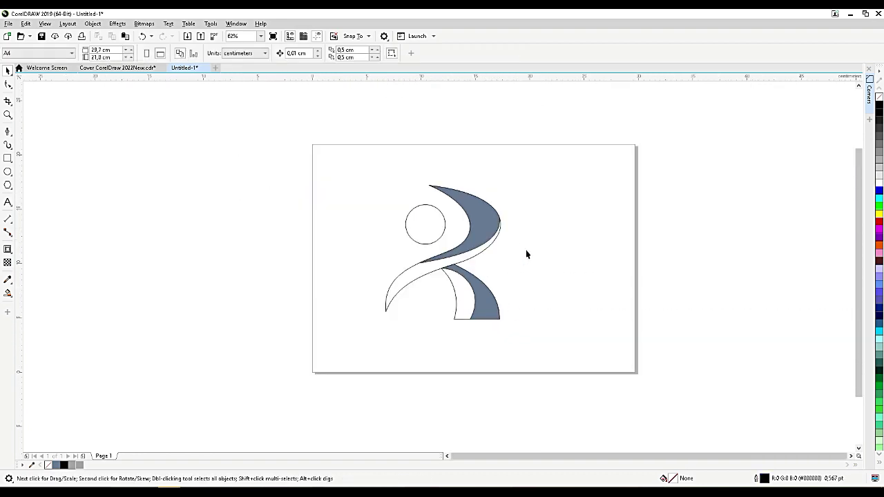
pyautogui.moveTo(318, 229); pyautogui.dragTo(578, 356)
pyautogui.moveTo(474, 231); pyautogui.dragTo(503, 231)
pyautogui.click(590, 254)
# Enlarge the head circle around its own centre to a diameter of about 4.1 cm
pyautogui.scroll(2, 481, 228)
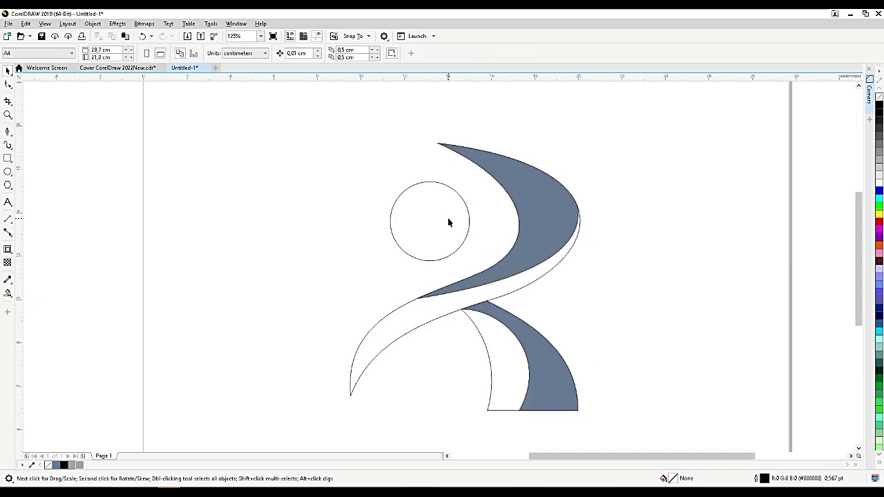
pyautogui.click(448, 216)
pyautogui.moveTo(472, 179); pyautogui.dragTo(477, 173)
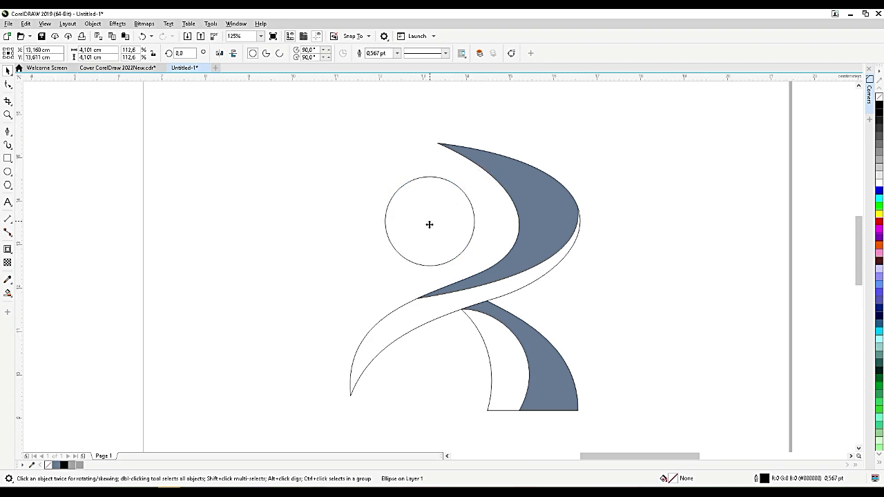
# Duplicate the circle in place, shrink the copy to about 3.57 cm, and rest its bottom on the original circle's lower edge
pyautogui.scroll(2, 428, 223)
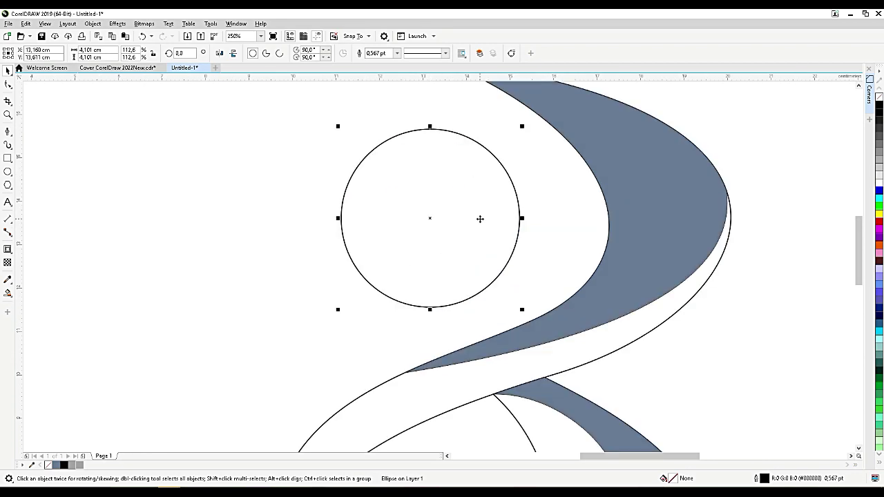
pyautogui.hotkey('ctrl', 'c')
pyautogui.hotkey('ctrl', 'v')
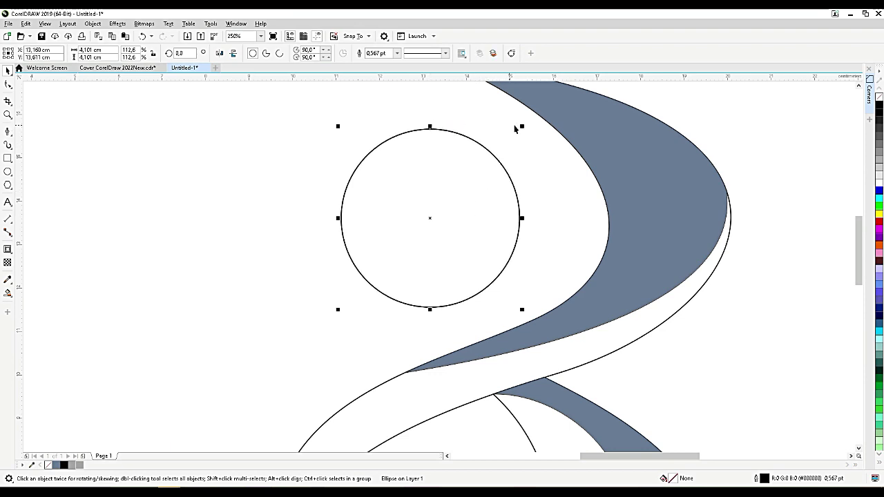
pyautogui.moveTo(522, 124); pyautogui.dragTo(503, 144)
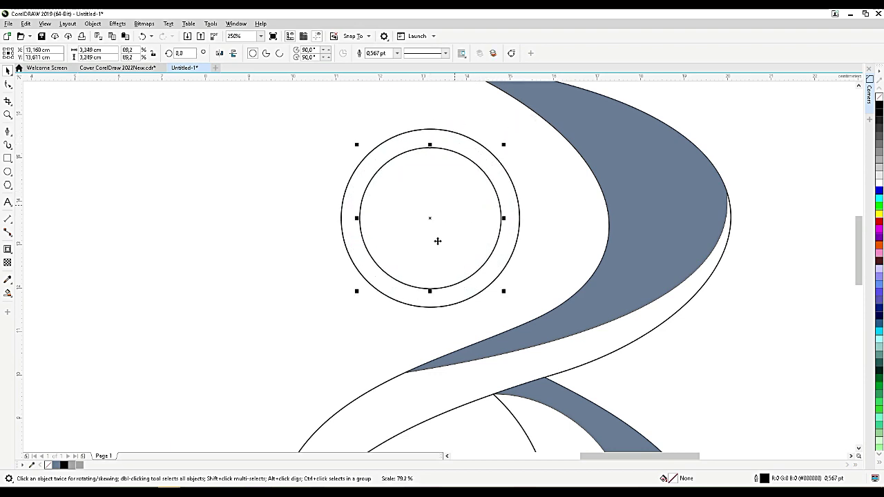
pyautogui.moveTo(428, 288); pyautogui.dragTo(425, 308)
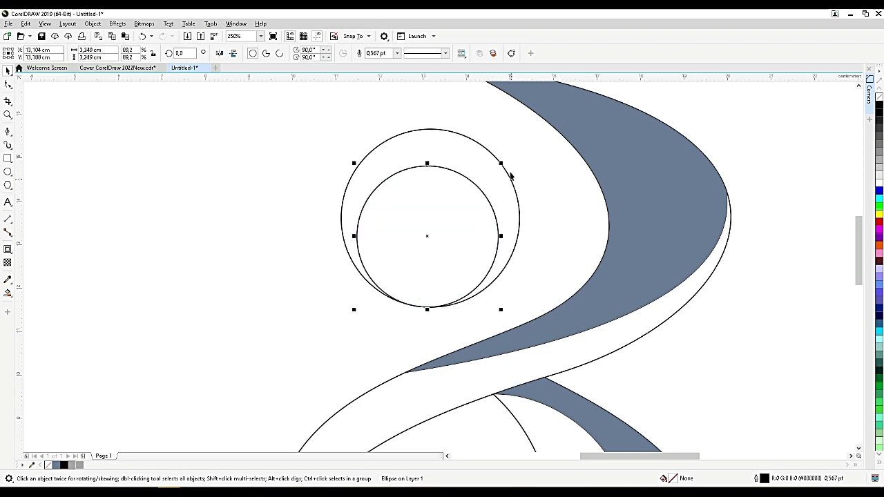
pyautogui.moveTo(504, 160); pyautogui.dragTo(507, 156)
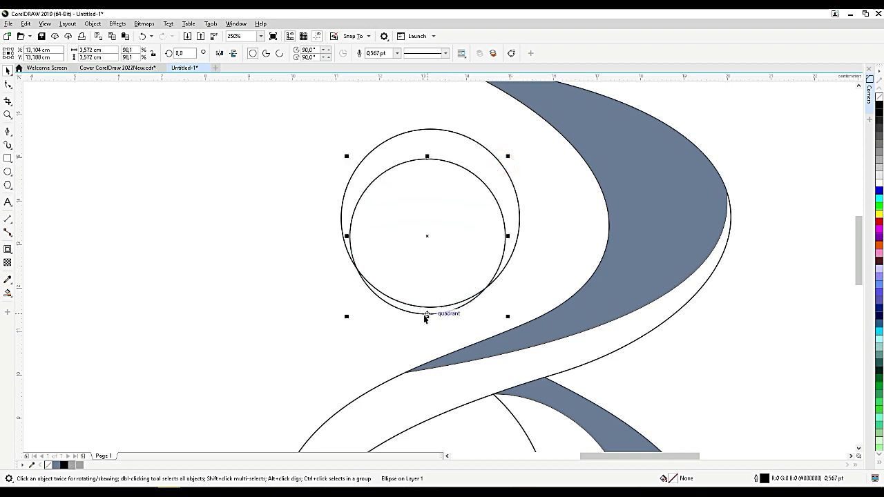
pyautogui.moveTo(427, 312); pyautogui.dragTo(425, 305)
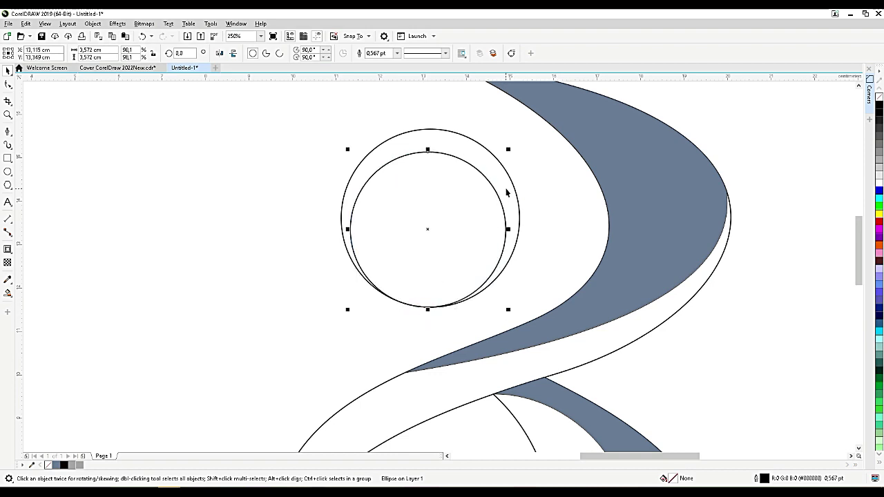
# Fill the outer head circle with white
pyautogui.click(507, 191)
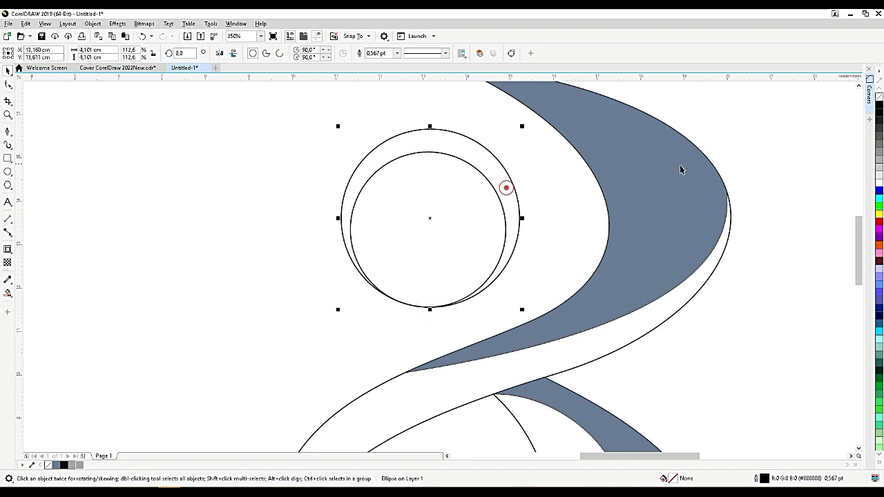
pyautogui.click(879, 182)
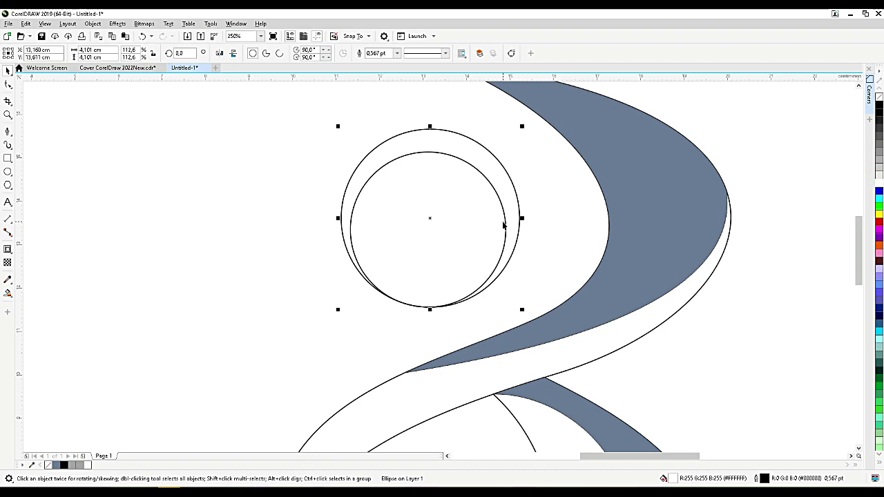
# Give the inner circle a linear fountain fill from white at its base to grey at its top, adding a white stop below the middle
pyautogui.click(12, 296)
pyautogui.click(45, 297)
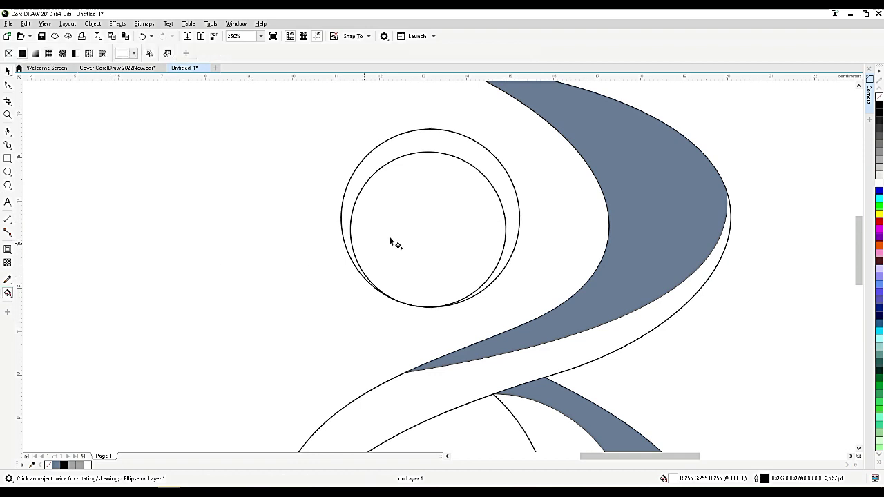
pyautogui.click(410, 231)
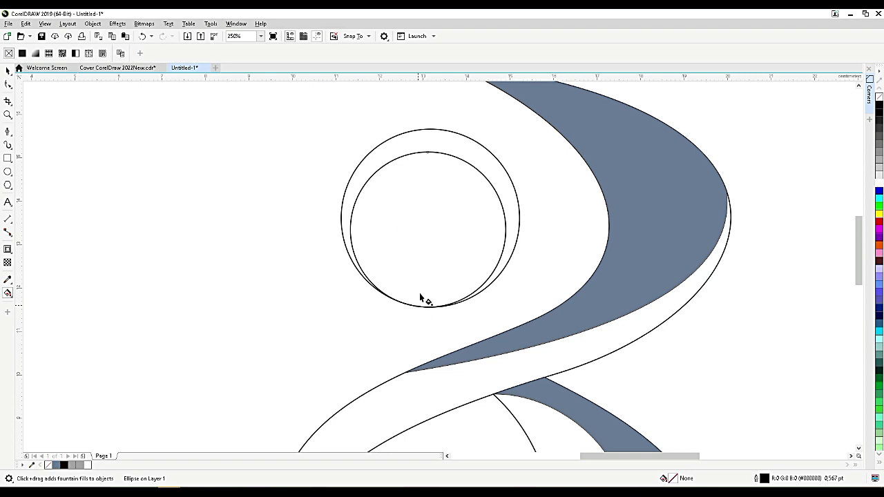
pyautogui.moveTo(417, 304); pyautogui.dragTo(434, 160)
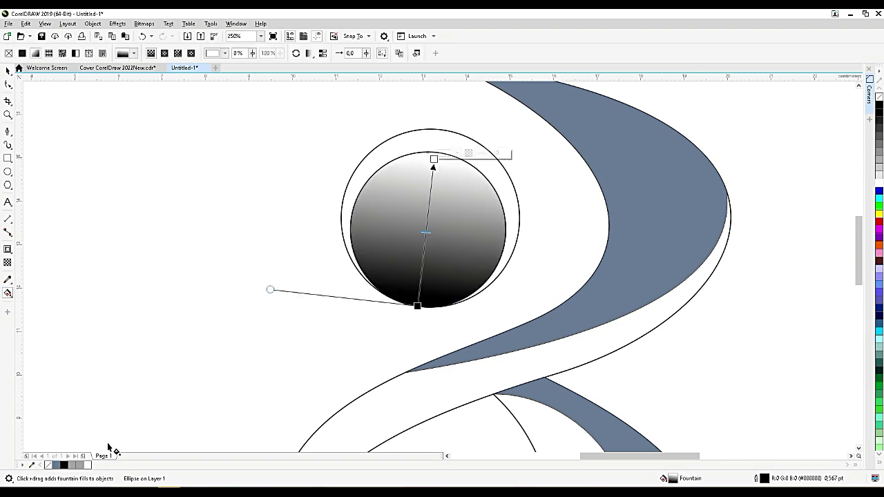
pyautogui.click(83, 465)
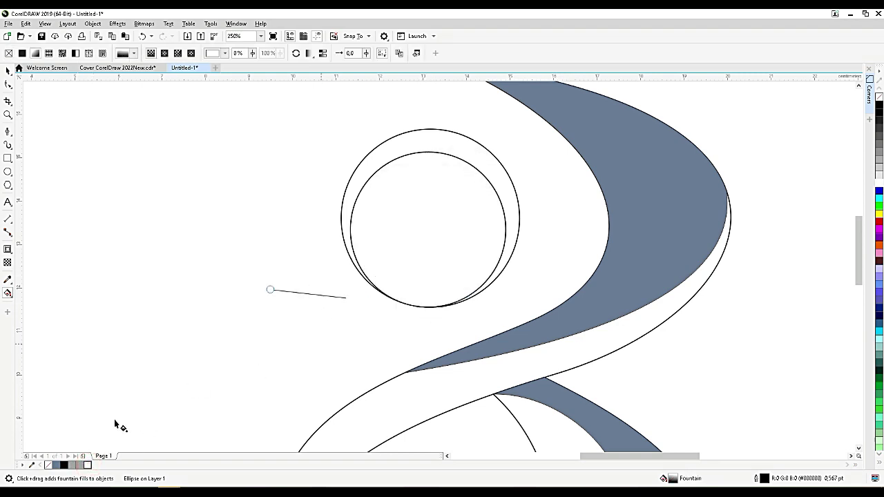
pyautogui.moveTo(71, 465); pyautogui.dragTo(434, 161)
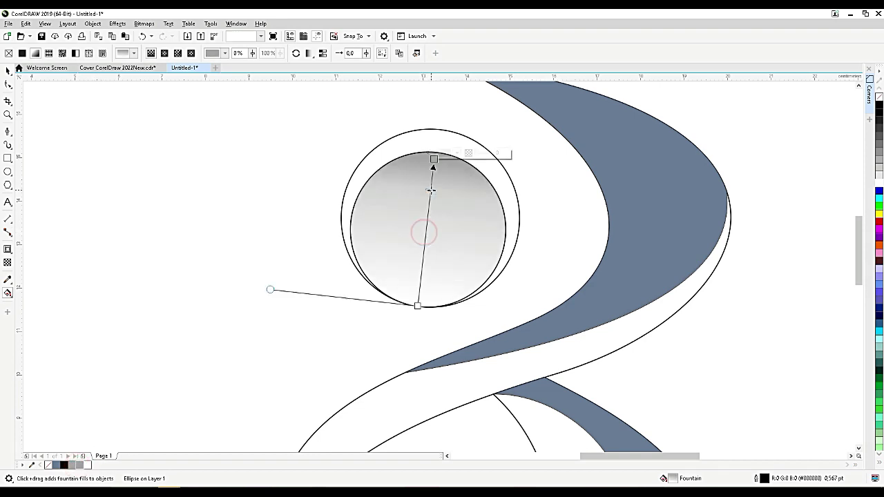
pyautogui.moveTo(87, 465); pyautogui.dragTo(422, 251)
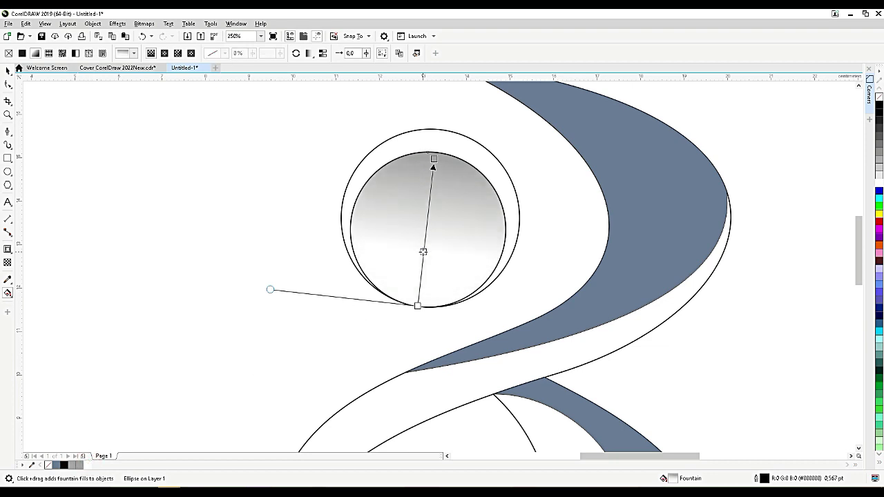
pyautogui.moveTo(433, 158); pyautogui.dragTo(433, 165)
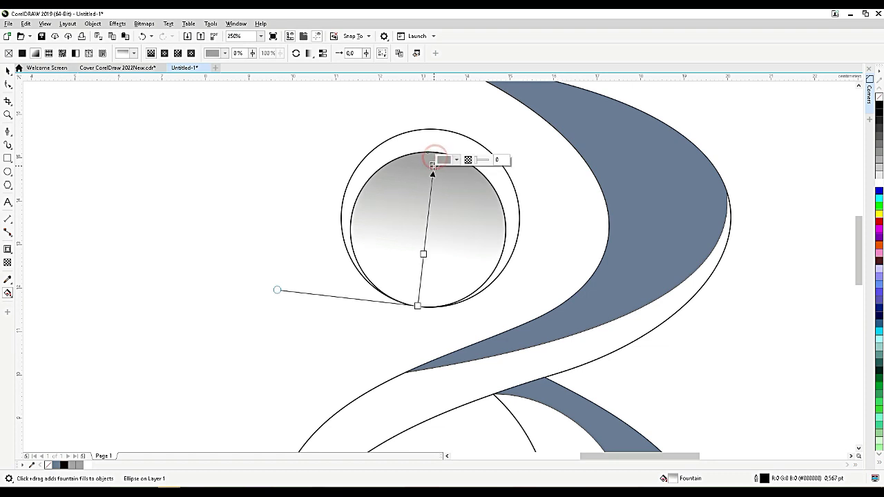
# Apply a fountain transparency to the inner circle, fading from opaque above its top edge to fully transparent near its base
pyautogui.click(8, 71)
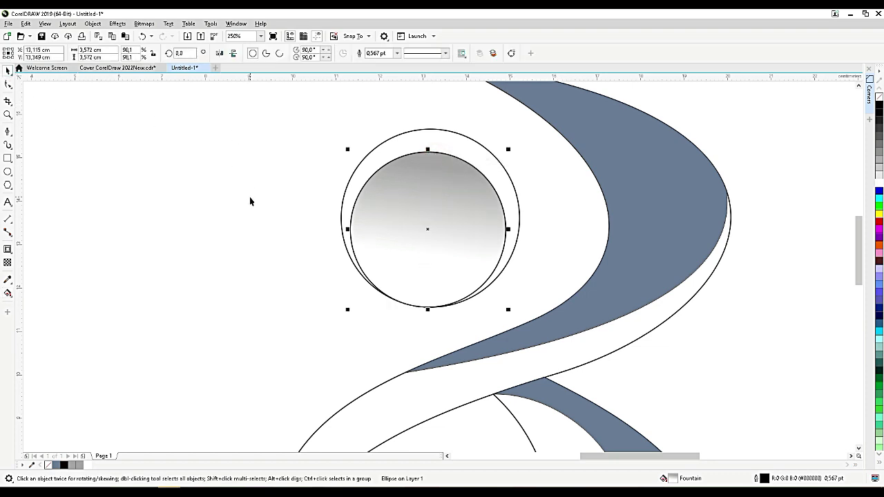
pyautogui.click(8, 262)
pyautogui.moveTo(433, 140); pyautogui.dragTo(421, 279)
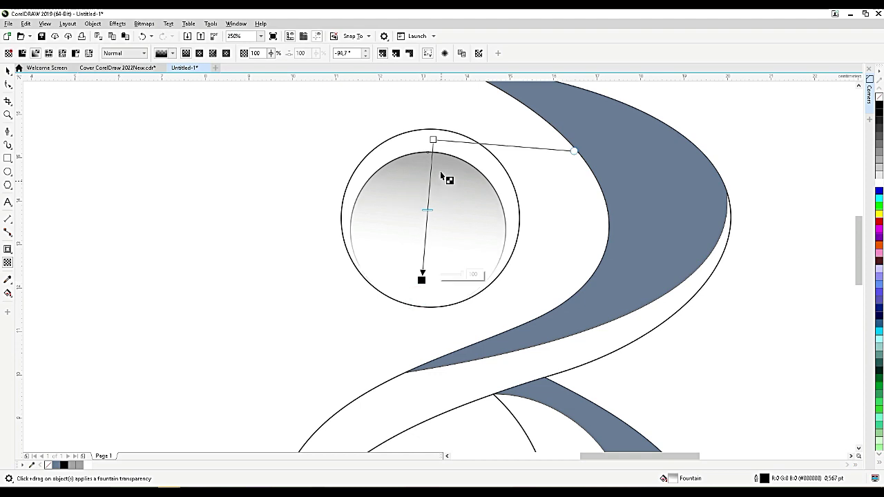
pyautogui.moveTo(433, 140); pyautogui.dragTo(434, 143)
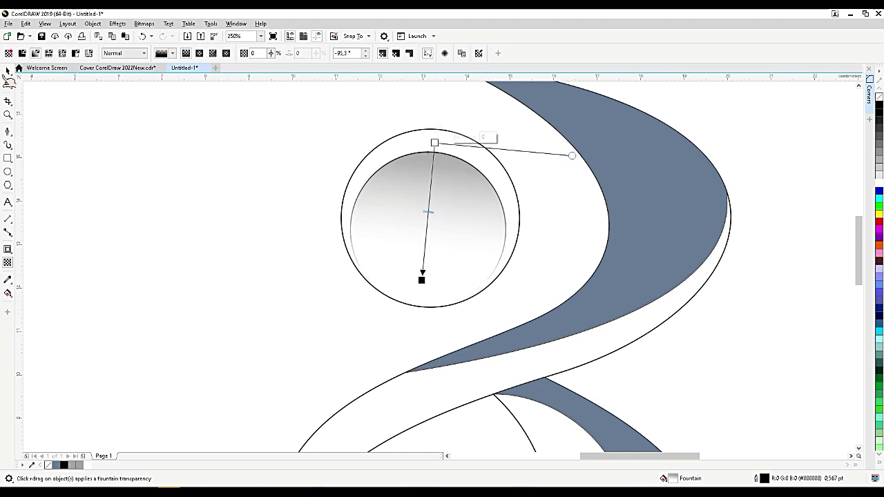
# Remove the outlines from both head circles and group them
pyautogui.click(8, 70)
pyautogui.moveTo(276, 109); pyautogui.dragTo(542, 329)
pyautogui.rightClick(878, 96)
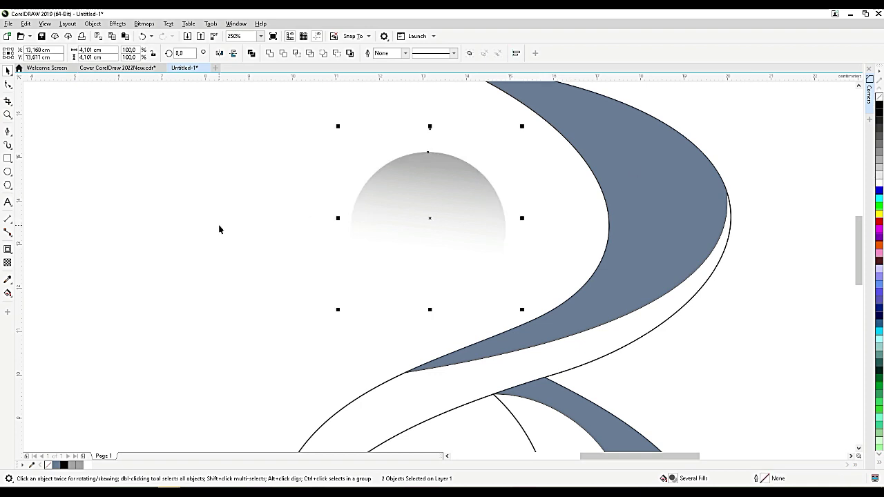
pyautogui.hotkey('ctrl', 'g')
# Create a page-sized rectangle behind the figure and fill it with black
pyautogui.scroll(-2, 337, 216)
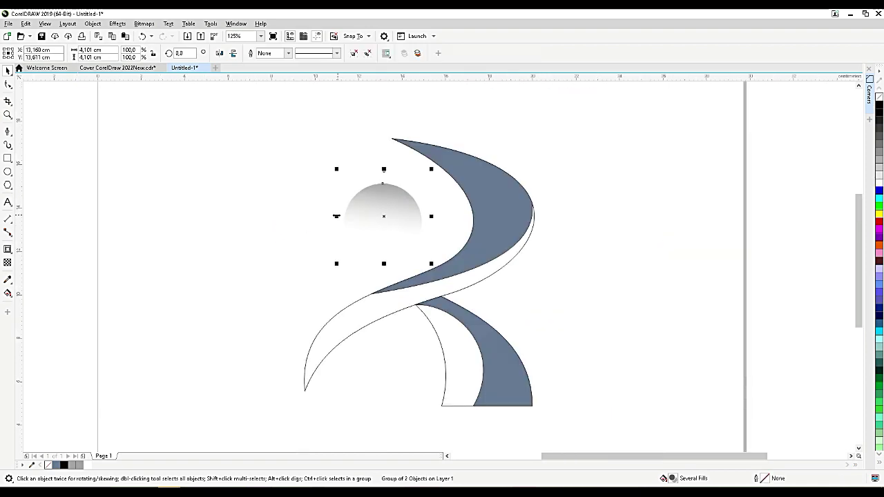
pyautogui.scroll(-2, 339, 216)
pyautogui.click(276, 205)
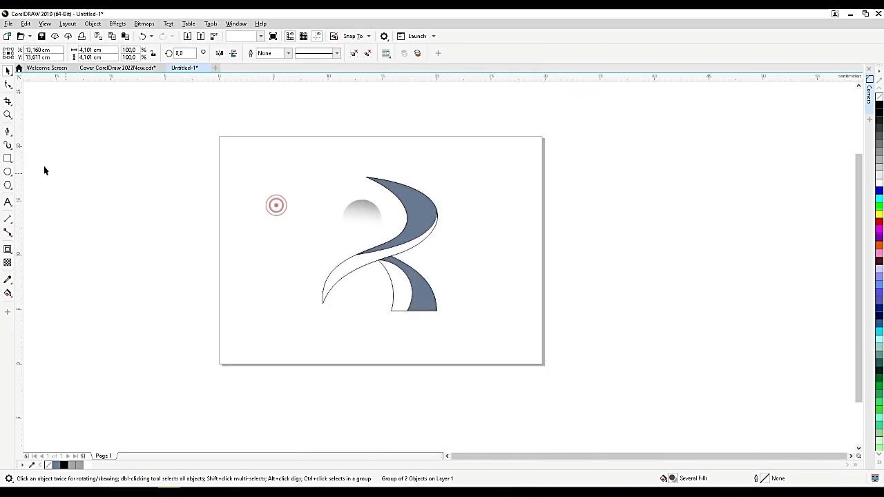
pyautogui.doubleClick(8, 159)
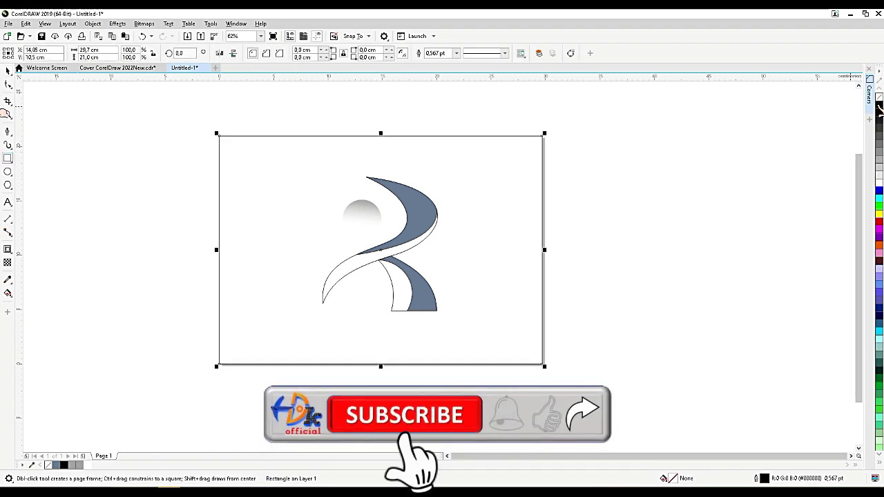
pyautogui.click(879, 106)
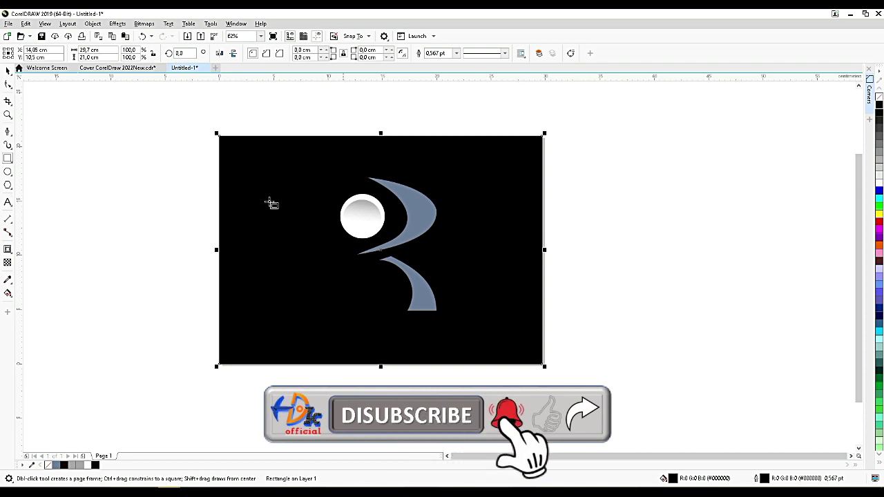
pyautogui.click(8, 71)
pyautogui.click(345, 288)
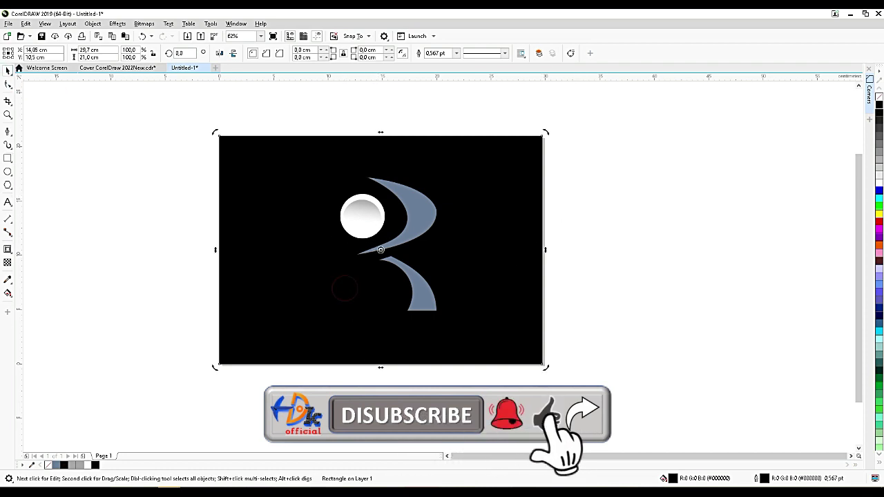
pyautogui.press('Escape')
pyautogui.moveTo(455, 376); pyautogui.dragTo(260, 248)
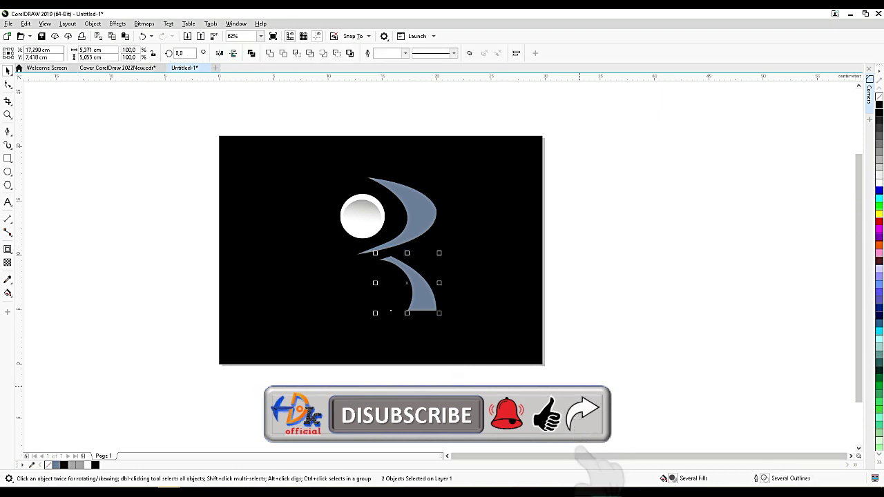
pyautogui.press('Escape')
pyautogui.moveTo(493, 404); pyautogui.dragTo(193, 245)
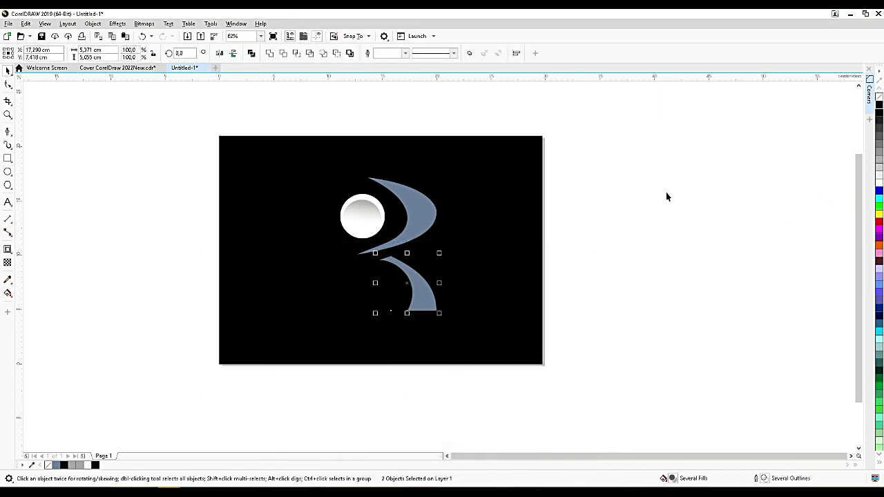
pyautogui.press('Escape')
pyautogui.click(347, 310)
pyautogui.click(357, 303)
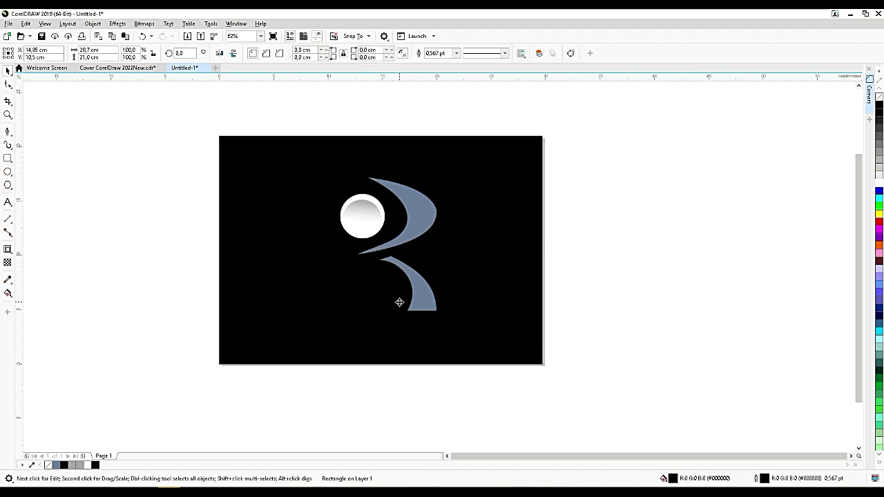
# Fill the unfilled leg shape and the unfilled ribbon shape with white
pyautogui.click(398, 301)
pyautogui.click(879, 182)
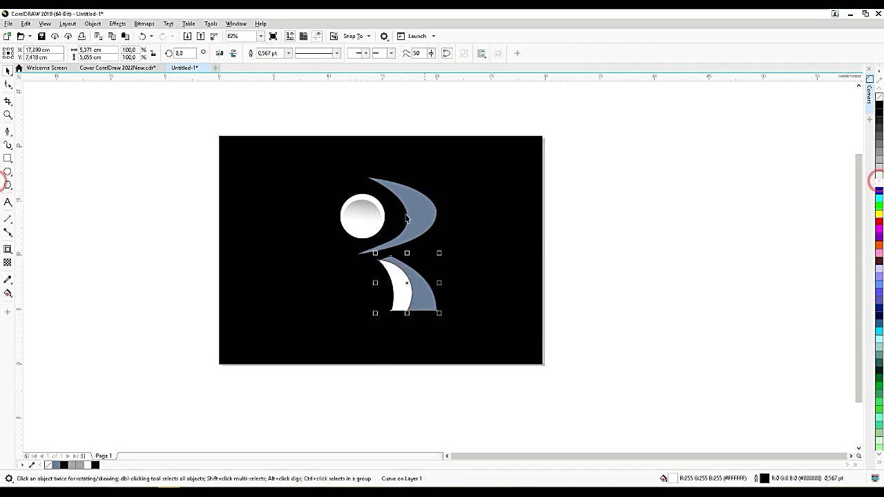
pyautogui.click(406, 240)
pyautogui.click(409, 247)
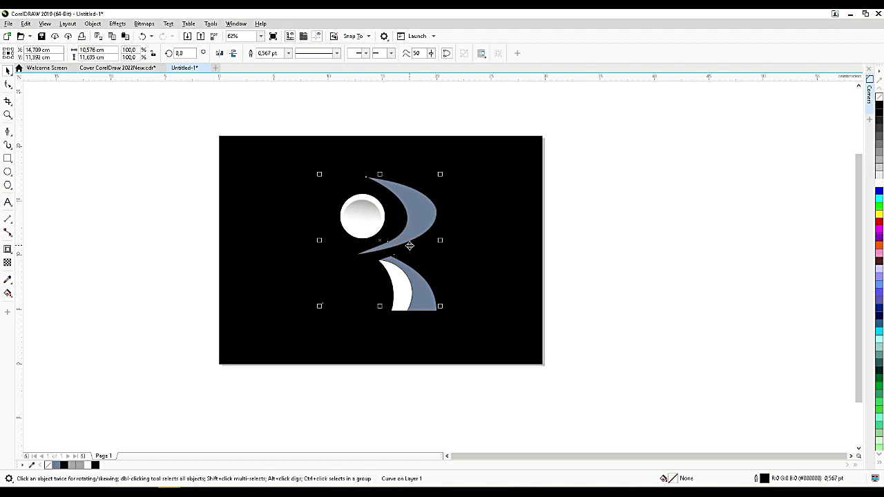
pyautogui.click(879, 185)
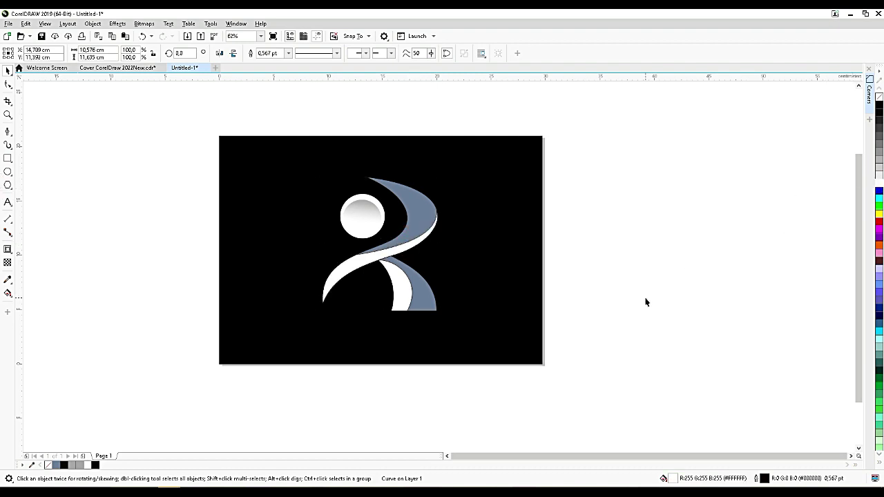
pyautogui.click(645, 297)
pyautogui.scroll(3, 244, 277)
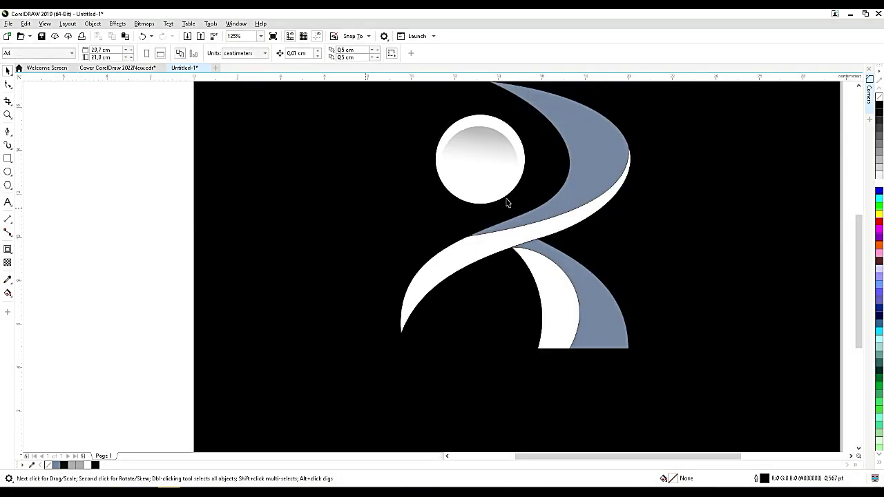
pyautogui.scroll(-3, 550, 220)
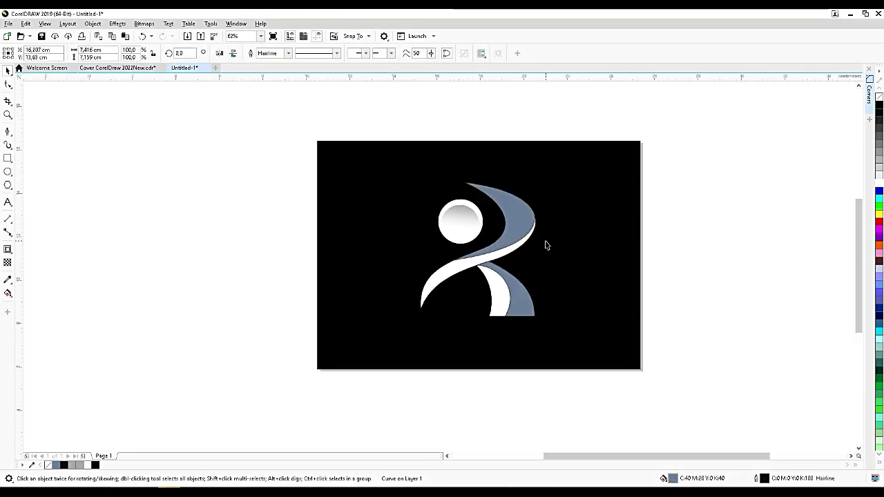
# Apply a linear fountain fill to the upper ribbon, from light grey near its lower tail to white toward the top
pyautogui.scroll(3, 547, 244)
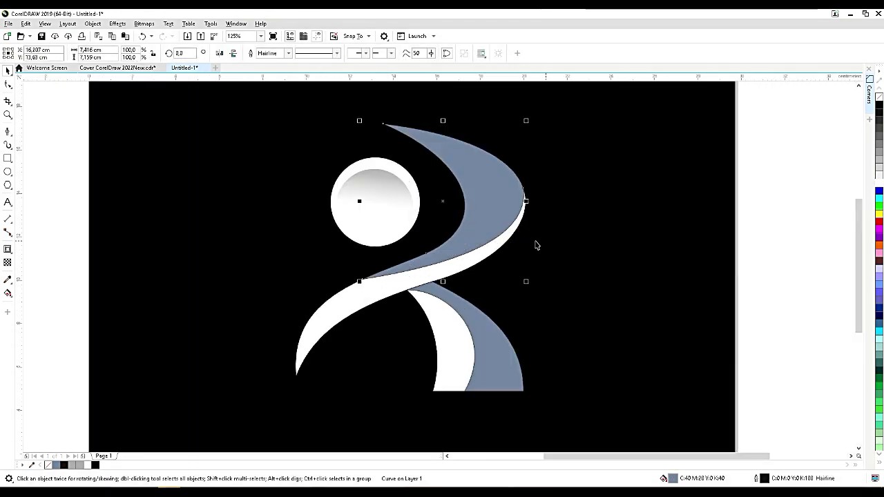
pyautogui.click(9, 293)
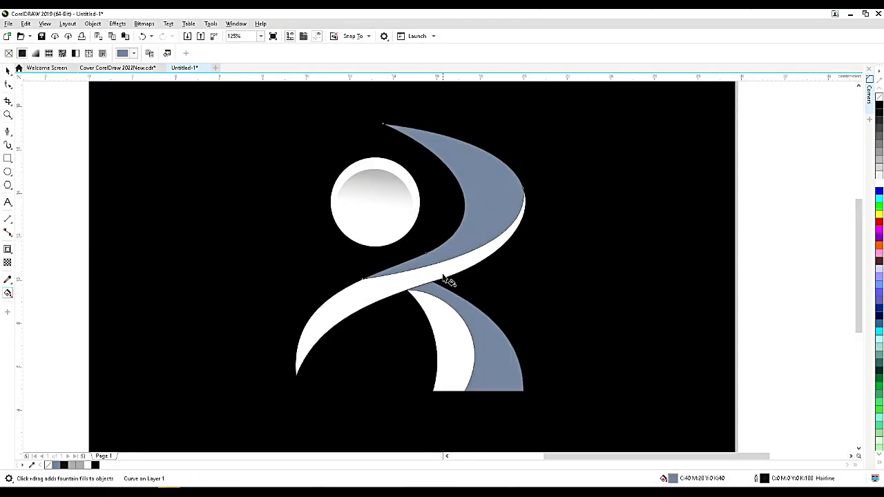
pyautogui.moveTo(435, 276); pyautogui.dragTo(473, 126)
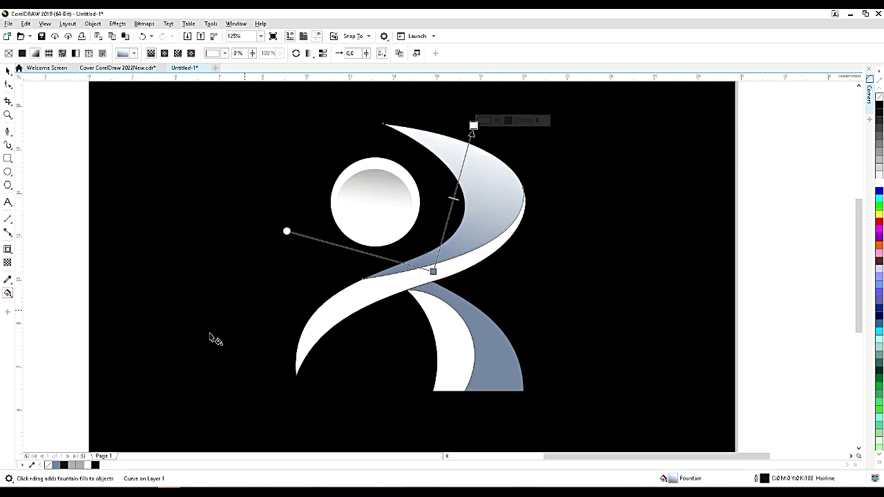
pyautogui.moveTo(72, 466); pyautogui.dragTo(424, 275)
pyautogui.moveTo(473, 126); pyautogui.dragTo(459, 168)
pyautogui.click(467, 165)
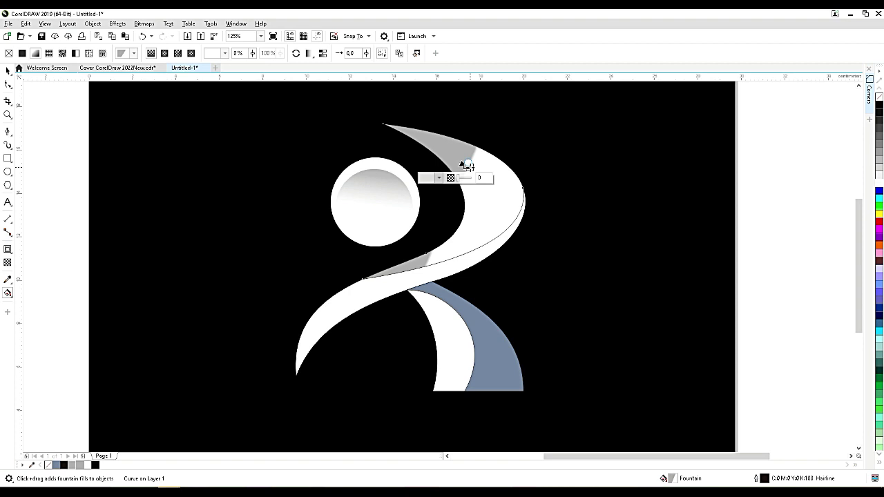
pyautogui.click(461, 168)
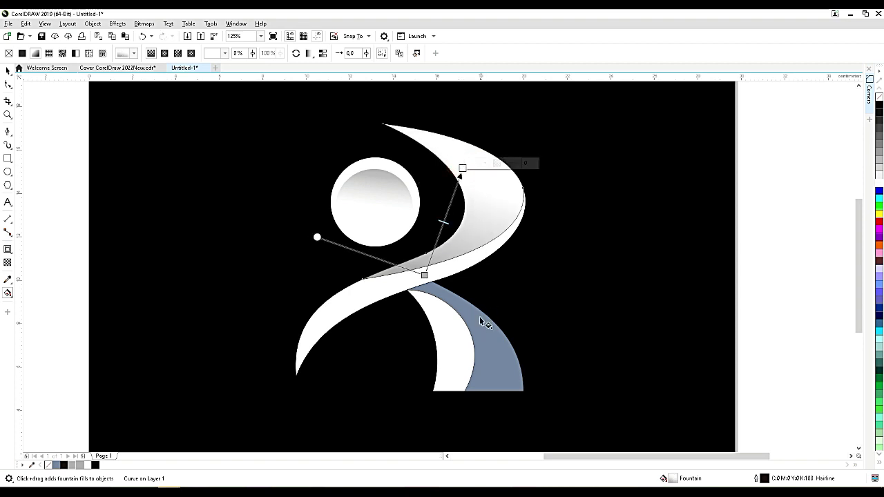
# Apply a linear fountain fill to the outer leg shape, from light grey at its base corner to white near the top
pyautogui.click(481, 360)
pyautogui.moveTo(441, 294); pyautogui.dragTo(514, 396)
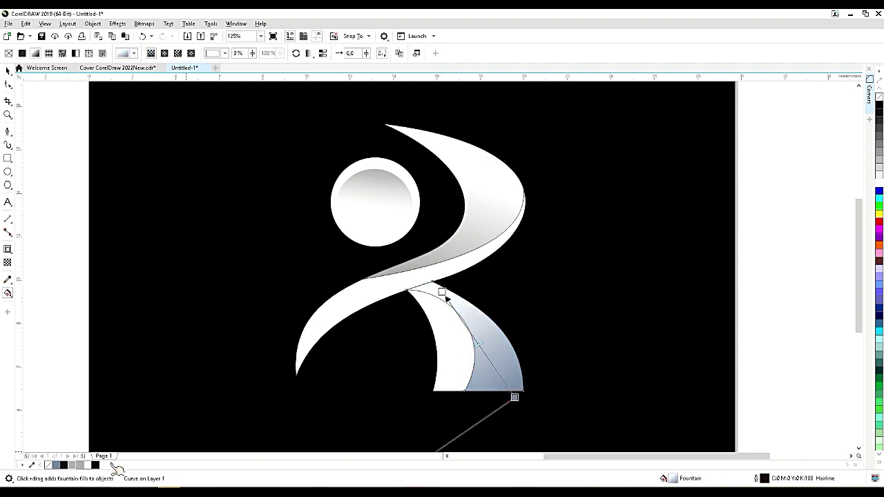
pyautogui.moveTo(80, 467); pyautogui.dragTo(514, 398)
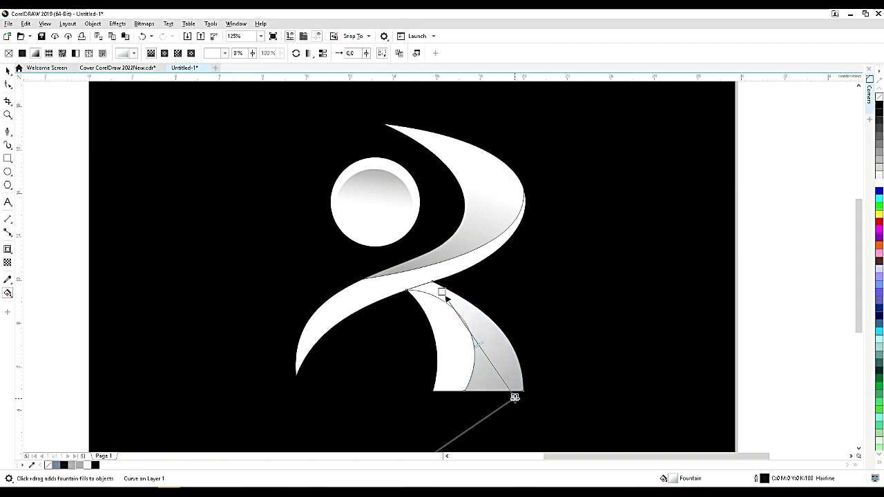
pyautogui.moveTo(442, 292); pyautogui.dragTo(453, 305)
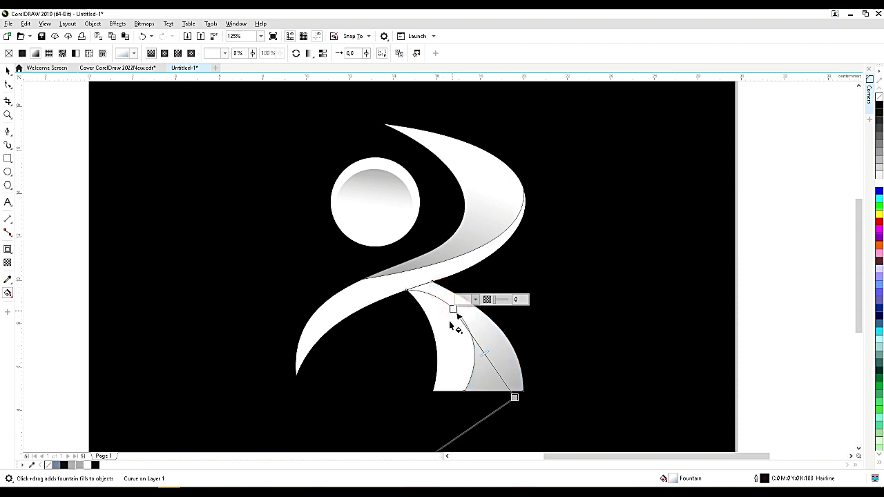
pyautogui.click(415, 354)
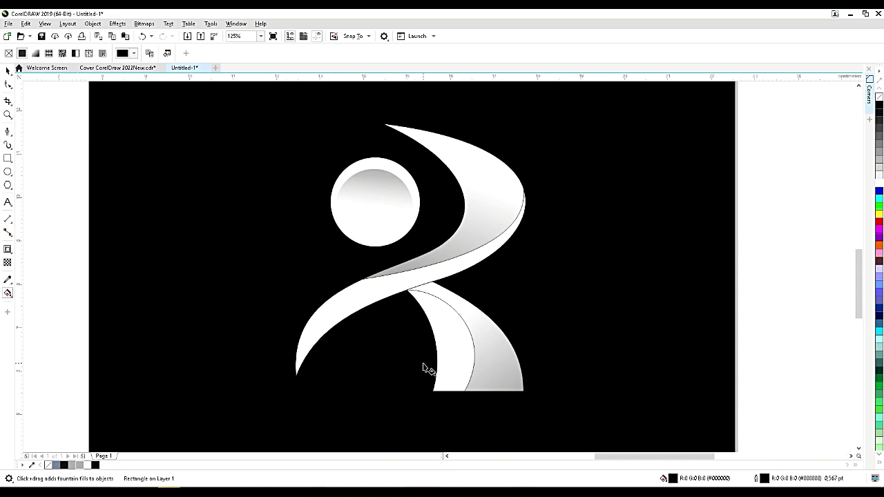
# Give the inner leg shape a linear fountain fill, from grey beyond its outer curved edge to white at its inner edge
pyautogui.scroll(2, 423, 365)
pyautogui.click(492, 319)
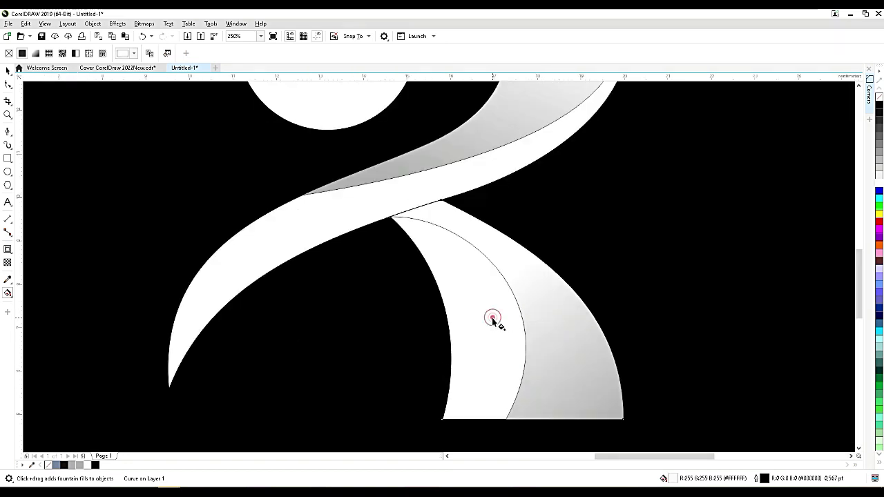
pyautogui.moveTo(577, 262); pyautogui.dragTo(412, 320)
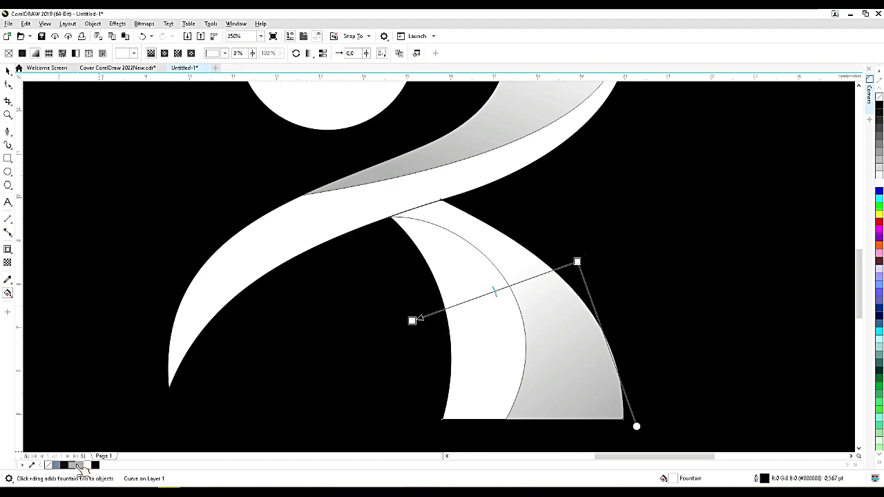
pyautogui.click(577, 261)
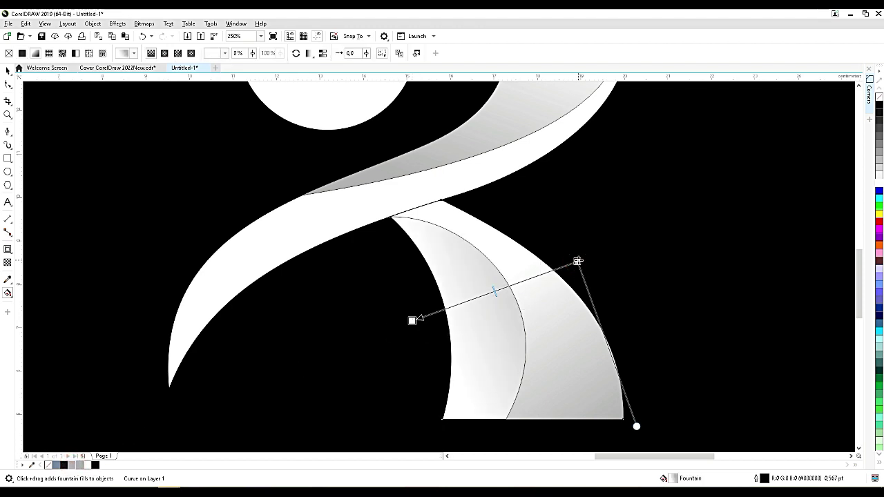
pyautogui.moveTo(412, 320); pyautogui.dragTo(459, 314)
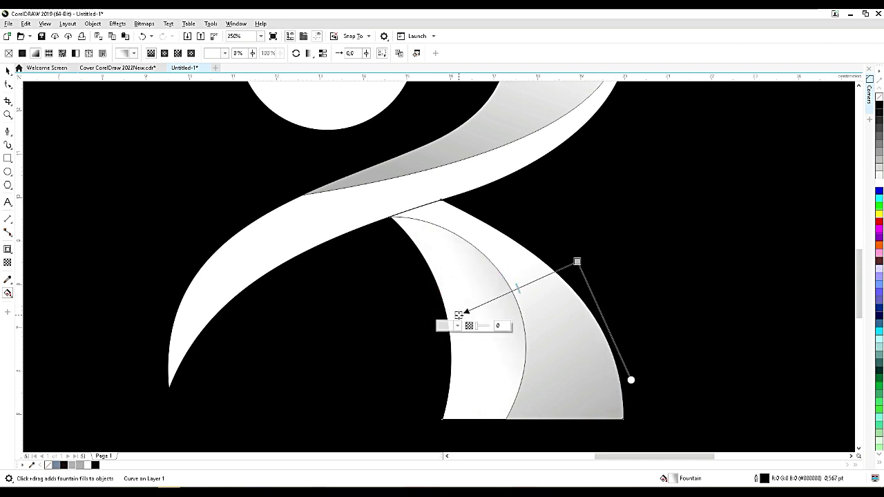
# Give the lower ribbon a linear fountain fill, from grey above the crossing to white just below the ribbon's lower edge
pyautogui.click(358, 219)
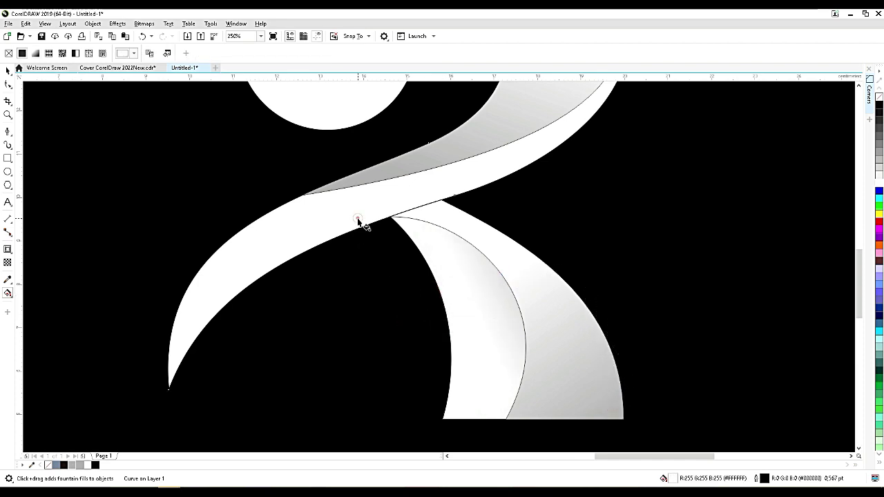
pyautogui.moveTo(399, 160); pyautogui.dragTo(337, 306)
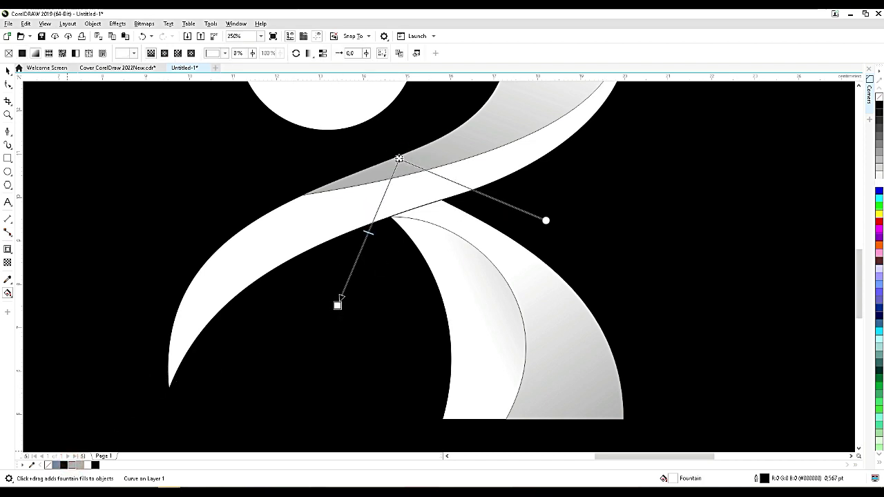
pyautogui.scroll(-2, 452, 204)
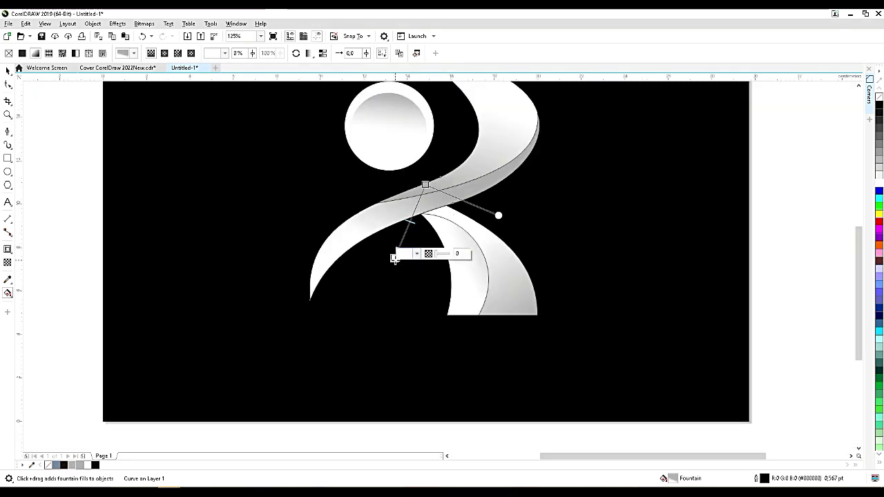
pyautogui.moveTo(394, 257); pyautogui.dragTo(428, 219)
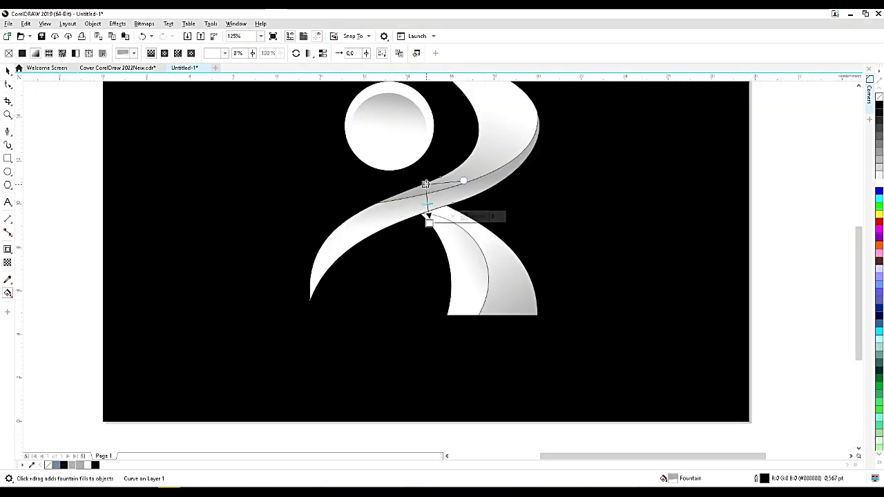
pyautogui.moveTo(426, 184)
pyautogui.mouseDown()
pyautogui.moveTo(415, 187)
pyautogui.moveTo(413, 176)
pyautogui.mouseUp()
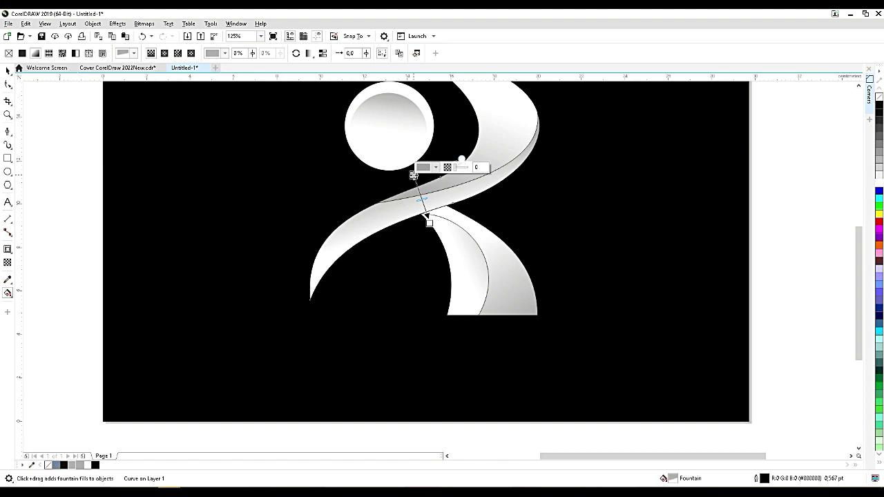
# Remove the outlines from all logo shapes, leaving the black background out of the selection
pyautogui.click(8, 71)
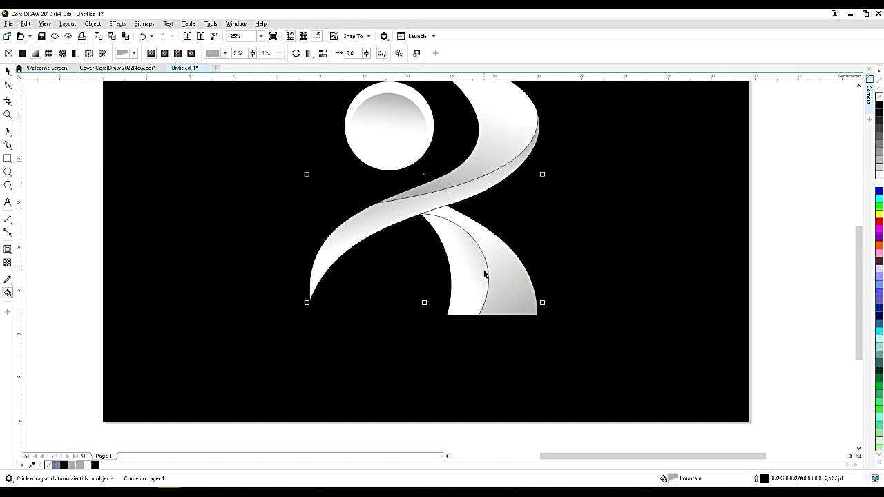
pyautogui.scroll(-1, 483, 249)
pyautogui.moveTo(269, 122); pyautogui.dragTo(667, 333)
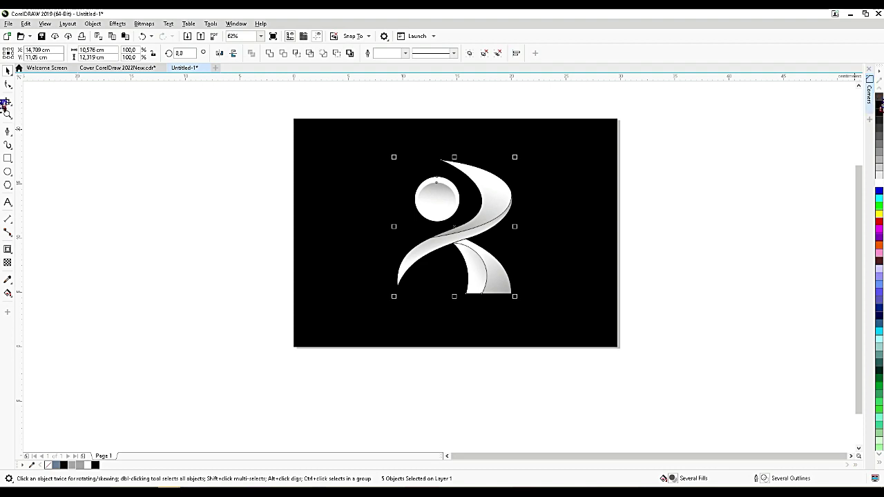
pyautogui.click(693, 206)
pyautogui.scroll(1, 522, 221)
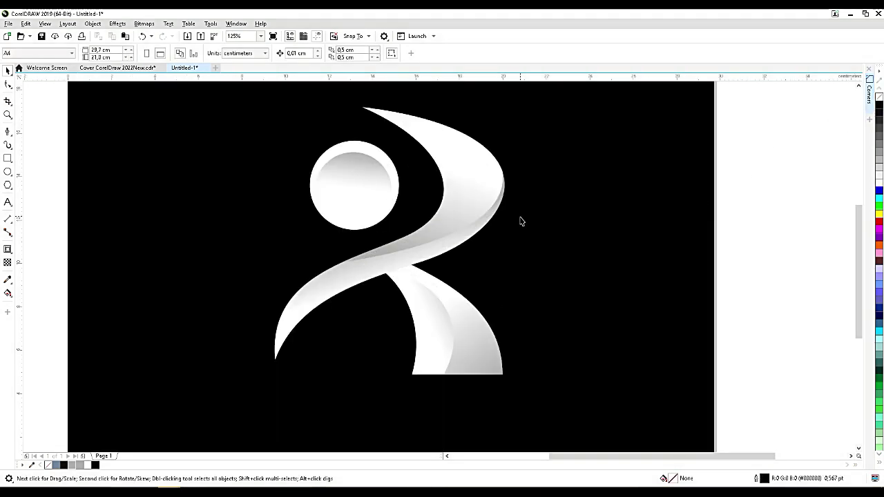
pyautogui.scroll(-1, 521, 221)
# Group all the logo shapes and move the group about 0.5 cm up on the black page
pyautogui.moveTo(368, 97); pyautogui.dragTo(566, 338)
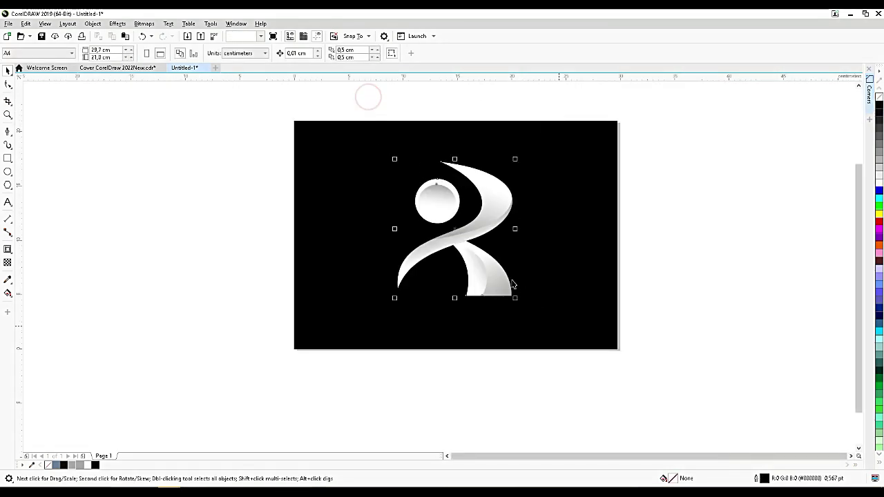
pyautogui.hotkey('ctrl', 'g')
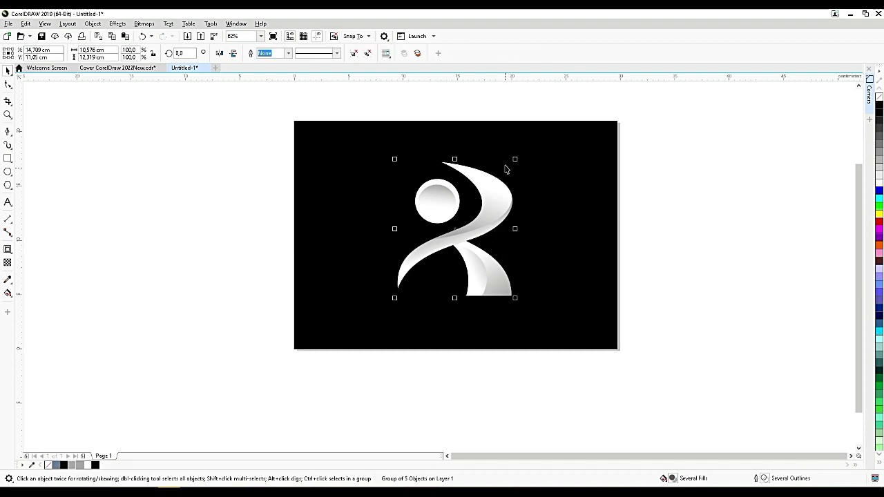
pyautogui.moveTo(503, 197); pyautogui.dragTo(500, 192)
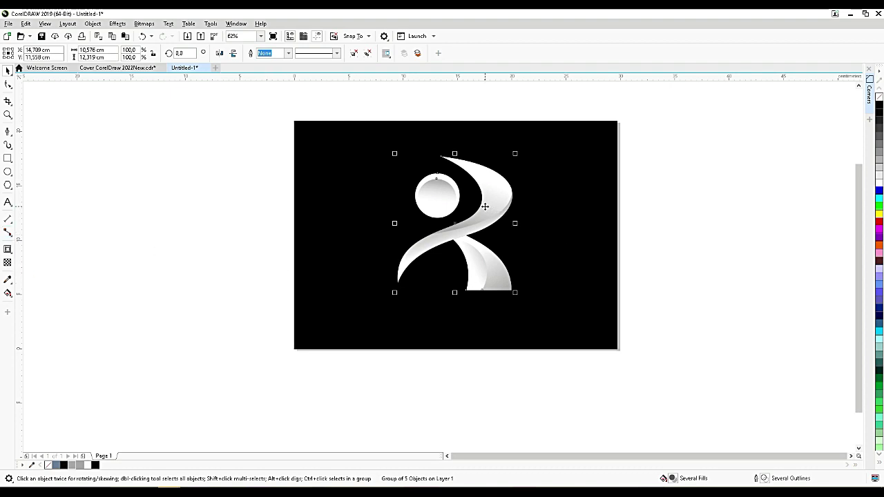
pyautogui.scroll(3, 484, 206)
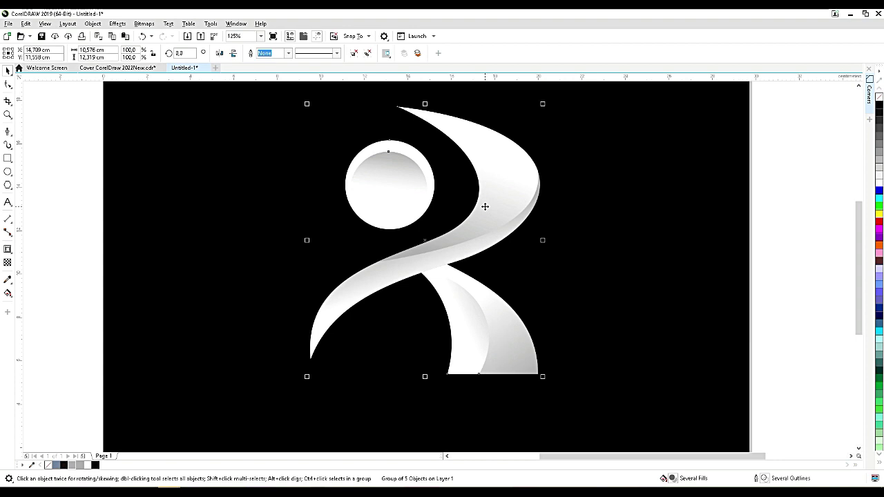
pyautogui.scroll(-3, 485, 207)
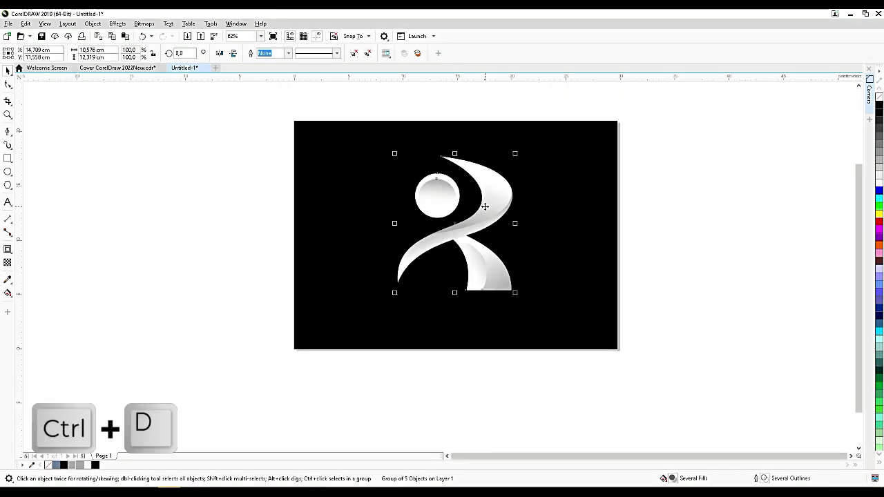
# Duplicate the logo group to its left and convert the copy to a 72 dpi RGB (24-bit) bitmap with anti-aliasing and transparent background
pyautogui.hotkey('ctrl', 'd')
pyautogui.moveTo(506, 206); pyautogui.dragTo(376, 223)
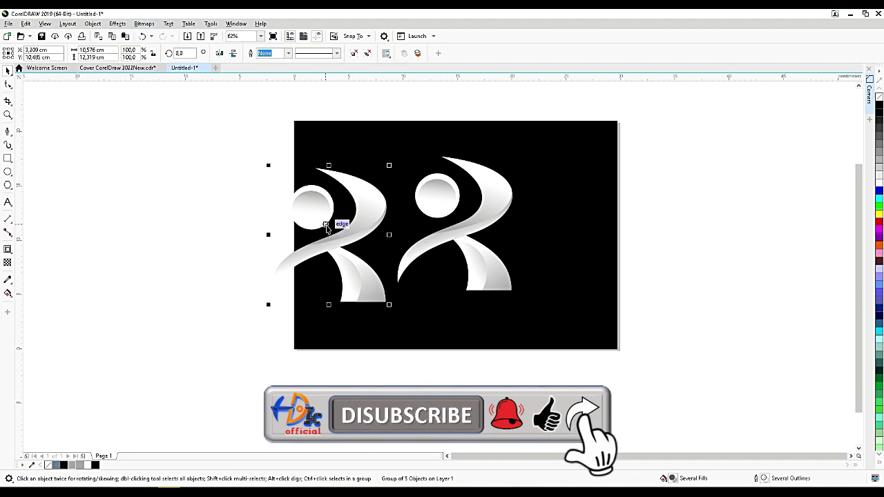
pyautogui.click(144, 24)
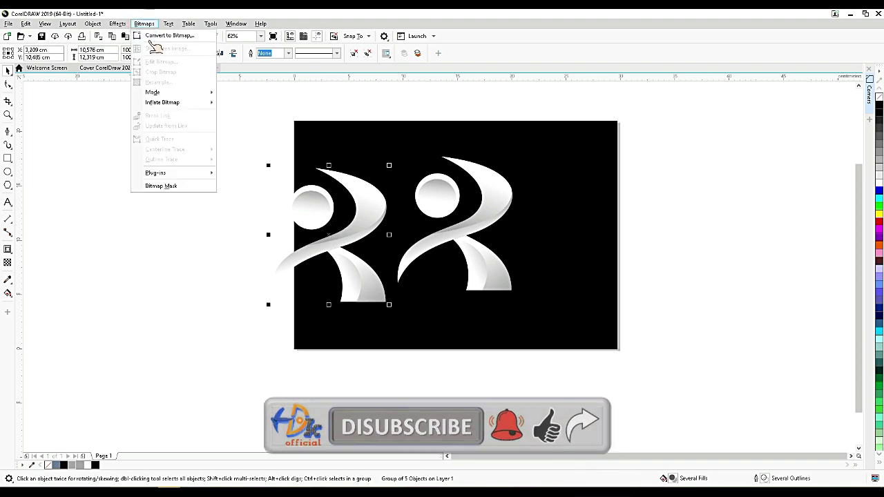
pyautogui.click(157, 36)
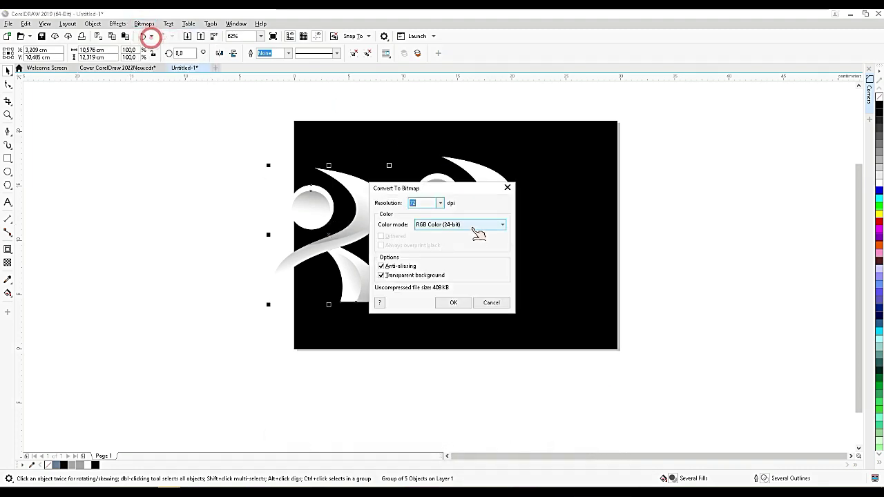
pyautogui.click(453, 303)
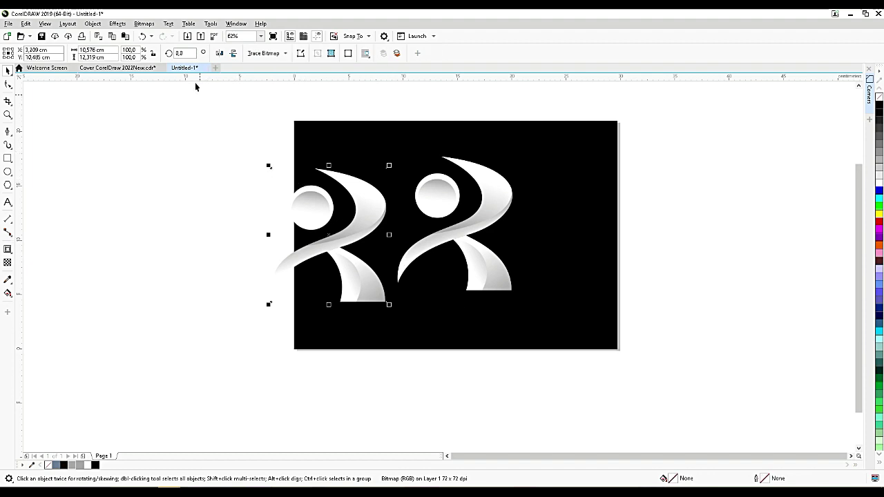
# Apply a Gaussian blur with a 4.9-pixel radius to the bitmap copy
pyautogui.click(117, 24)
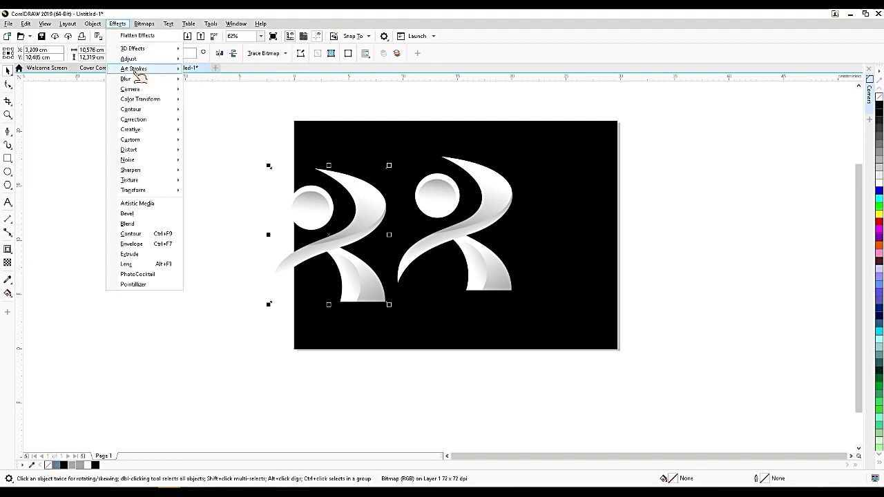
pyautogui.moveTo(131, 79)
pyautogui.click(205, 91)
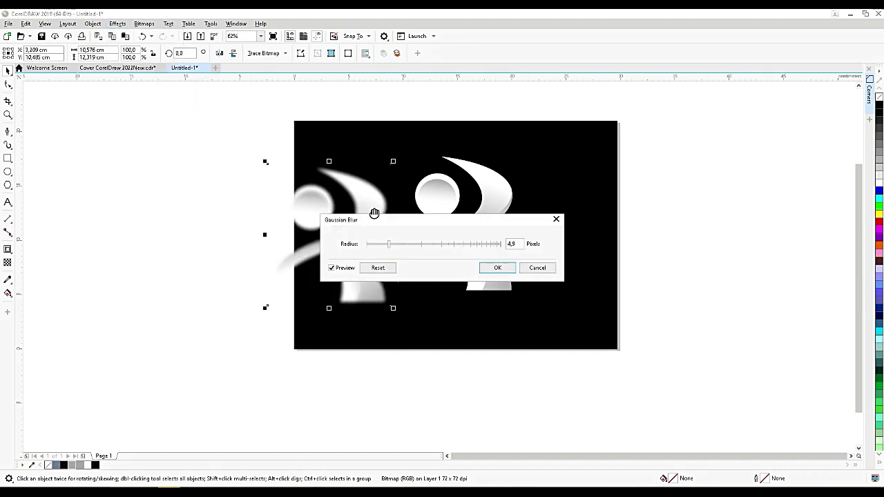
pyautogui.click(488, 268)
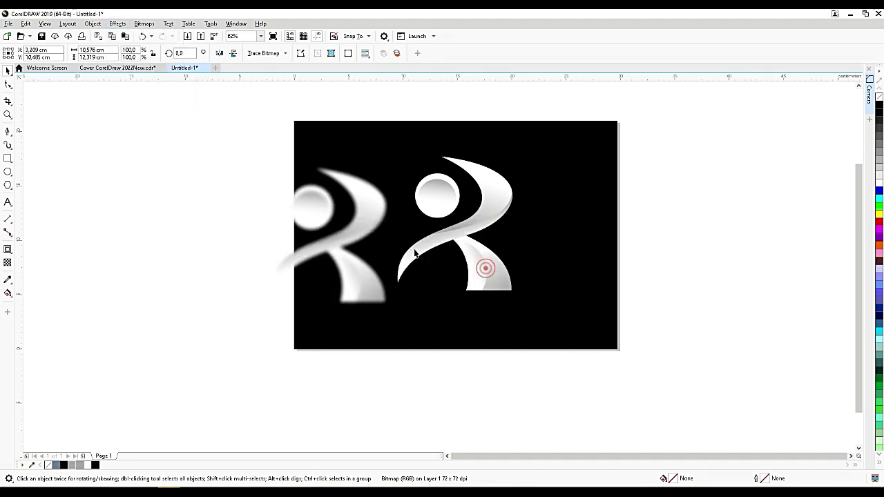
# Mirror the blurred copy vertically and place it directly beneath the original logo as a reflection, with a small gap
pyautogui.moveTo(368, 227); pyautogui.dragTo(491, 236)
pyautogui.click(235, 55)
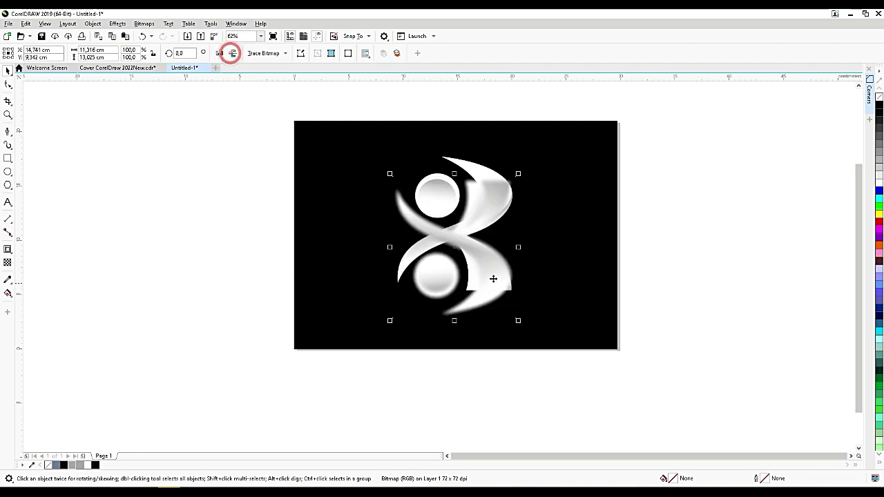
pyautogui.moveTo(491, 197); pyautogui.dragTo(489, 318)
pyautogui.scroll(2, 488, 319)
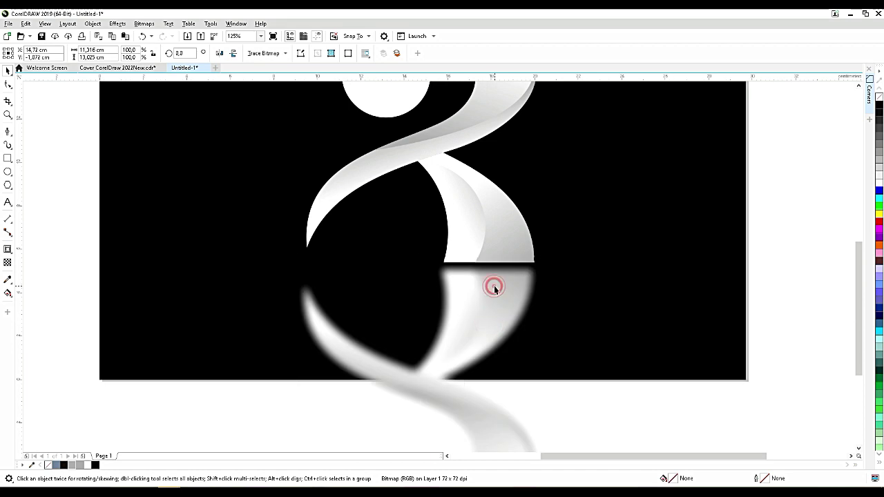
# Select the logo together with its blurred reflection and move both about 0.7 cm up on the page
pyautogui.click(494, 288)
pyautogui.scroll(-2, 494, 286)
pyautogui.keyDown('shift'); pyautogui.click(475, 239); pyautogui.keyUp('shift')
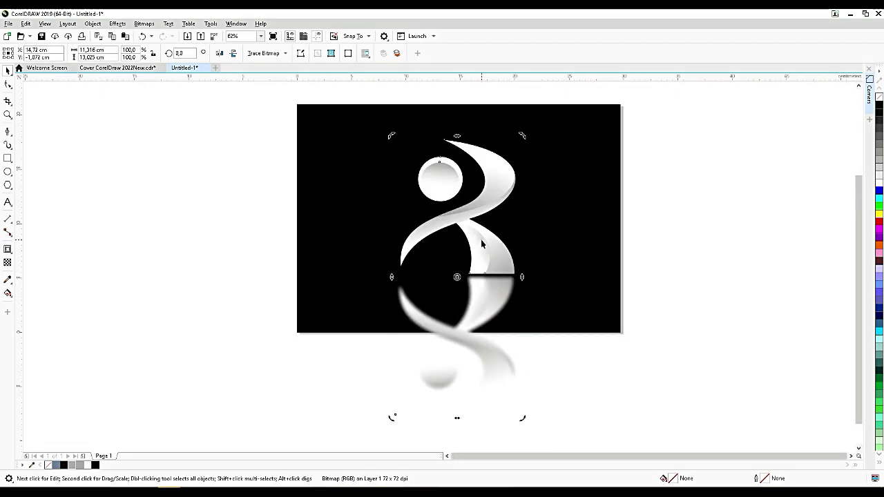
pyautogui.moveTo(479, 238)
pyautogui.mouseDown()
pyautogui.moveTo(490, 243)
pyautogui.moveTo(477, 254)
pyautogui.mouseUp()
pyautogui.hotkey('ctrl', 'z')
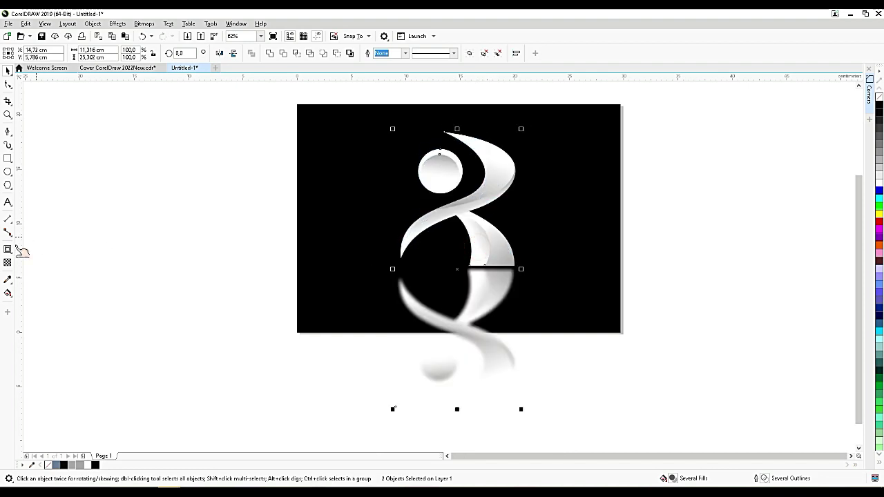
# Apply a linear fountain transparency to the reflection only, running from head-circle height to below the page so it fades out downward
pyautogui.click(9, 262)
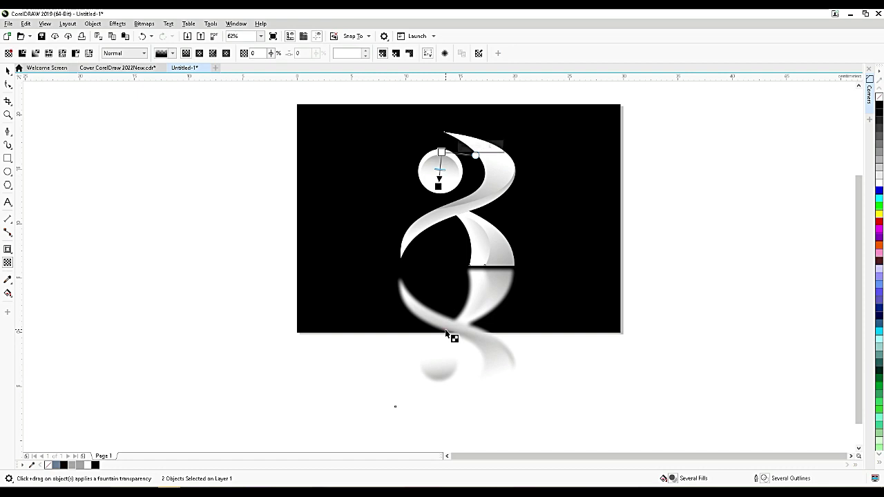
pyautogui.click(8, 70)
pyautogui.click(467, 330)
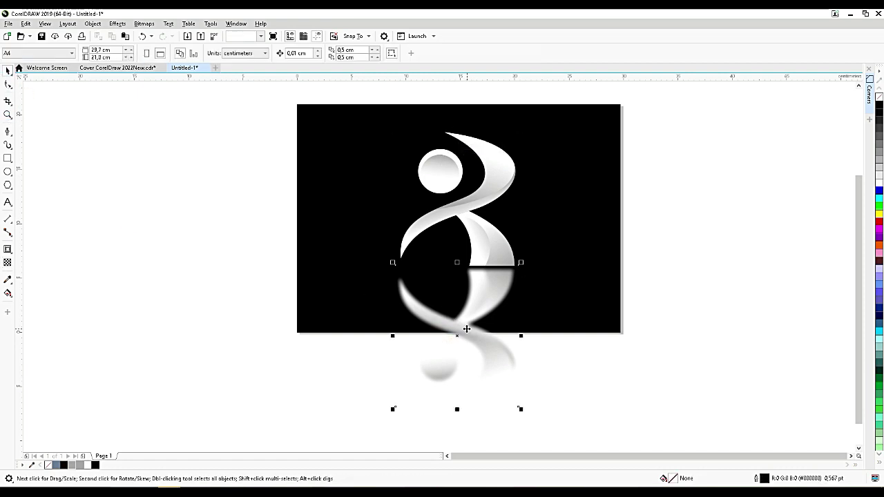
pyautogui.click(467, 330)
pyautogui.click(8, 262)
pyautogui.moveTo(451, 197); pyautogui.dragTo(452, 356)
pyautogui.moveTo(450, 196); pyautogui.dragTo(448, 175)
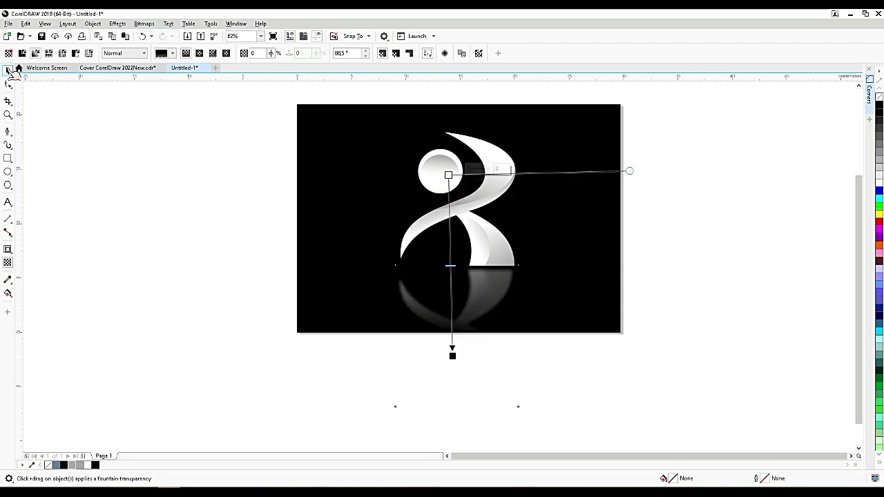
# PowerClip the logo and its reflection inside the black background rectangle
pyautogui.click(8, 69)
pyautogui.keyDown('shift'); pyautogui.click(489, 250); pyautogui.keyUp('shift')
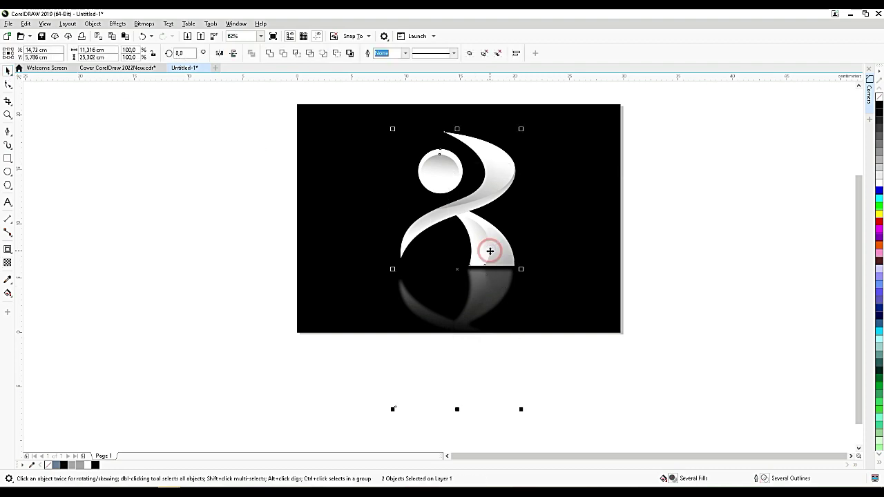
pyautogui.rightClick(489, 251)
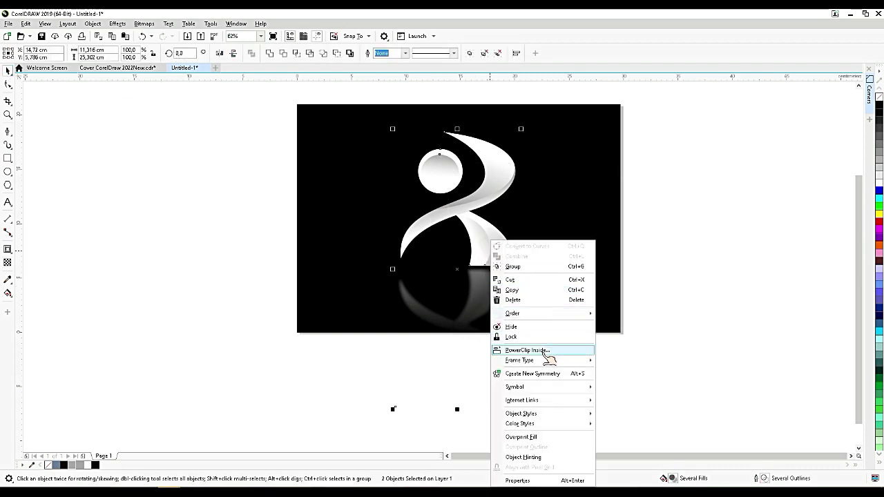
pyautogui.click(527, 350)
pyautogui.click(568, 252)
pyautogui.click(644, 257)
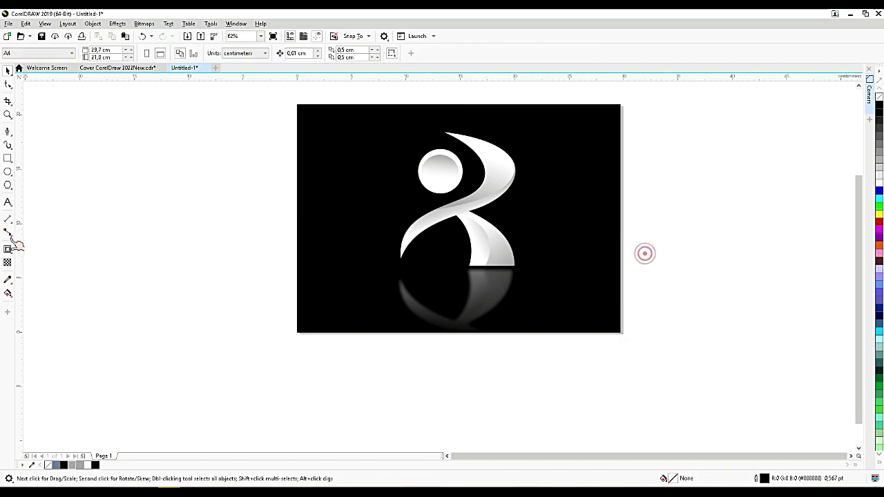
# Add the white text "LOGO NAME" below the logo over the reflection and enlarge it to about 9.6 cm wide
pyautogui.click(8, 202)
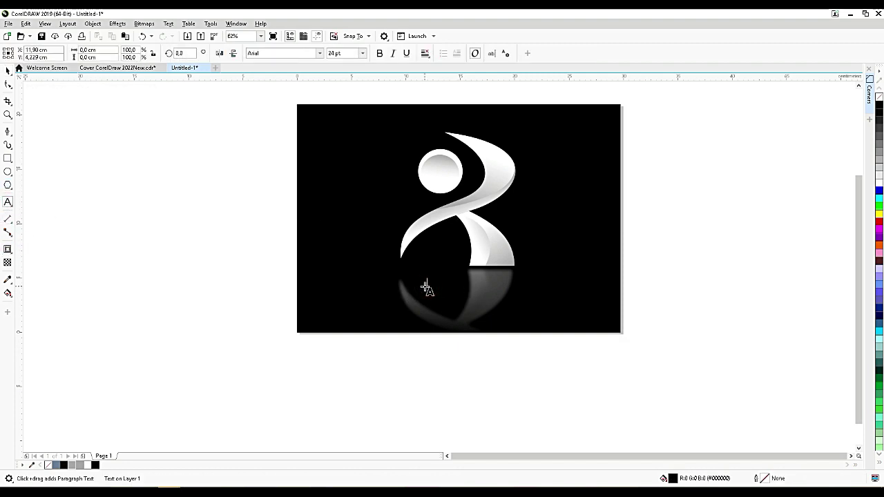
pyautogui.click(426, 289)
pyautogui.click(8, 70)
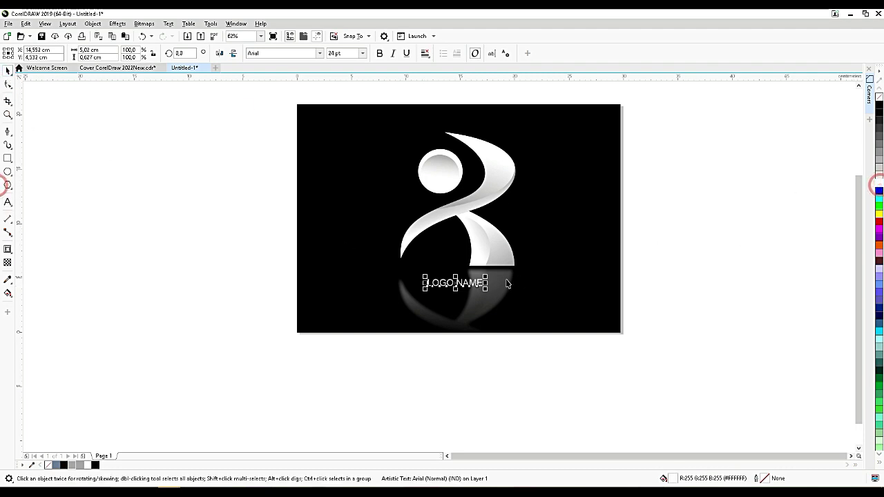
pyautogui.moveTo(483, 272); pyautogui.dragTo(509, 259)
# Set the "LOGO NAME" text in Montserrat ExtraBold and centre it horizontally on the black background
pyautogui.scroll(2, 509, 261)
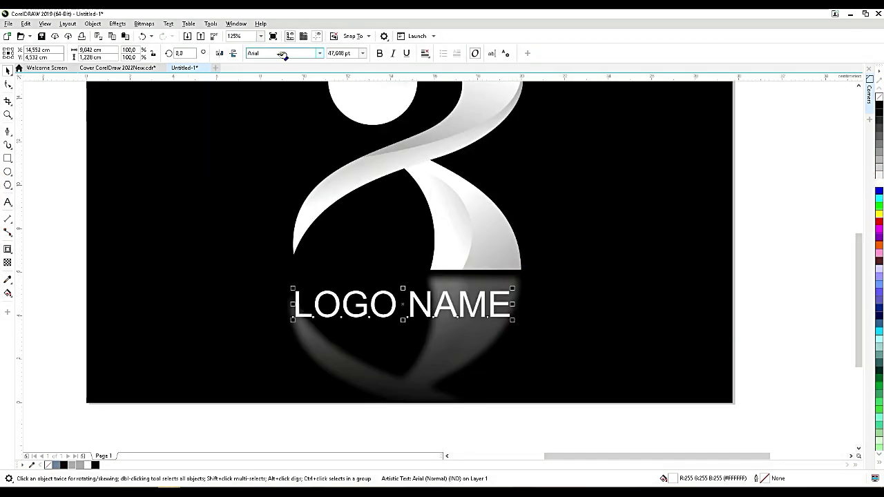
pyautogui.click(320, 54)
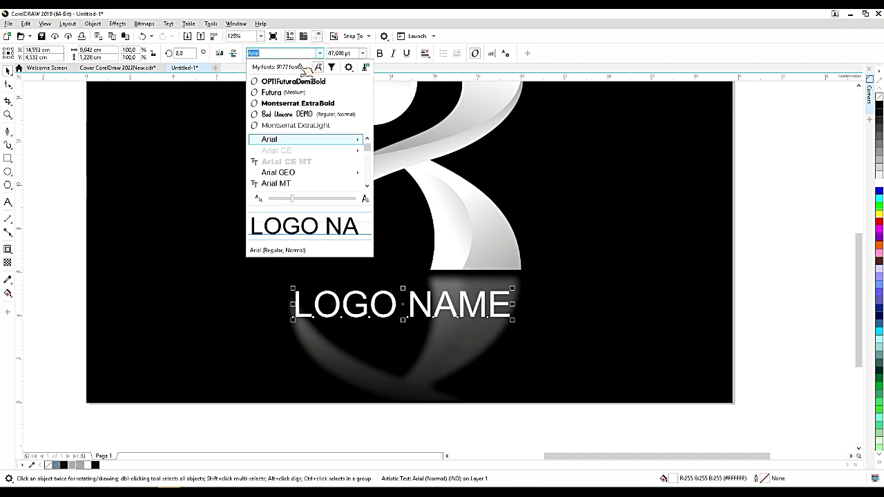
pyautogui.click(306, 104)
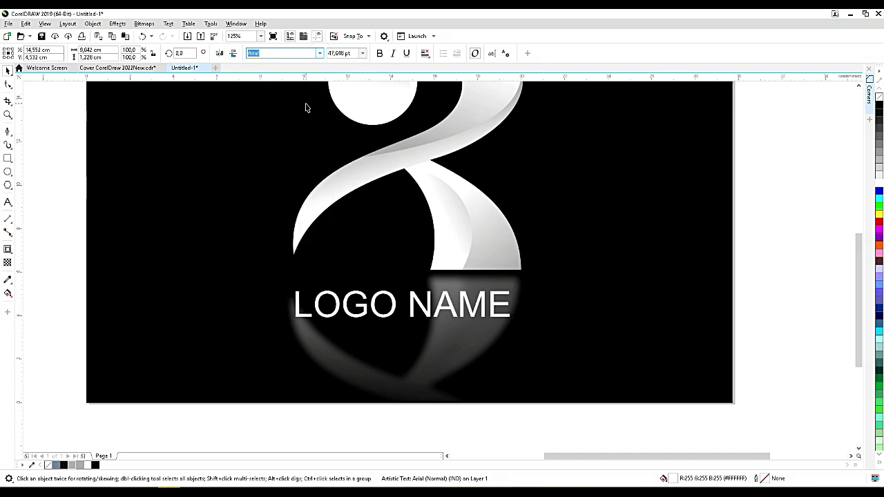
pyautogui.keyDown('shift'); pyautogui.click(492, 263); pyautogui.keyUp('shift')
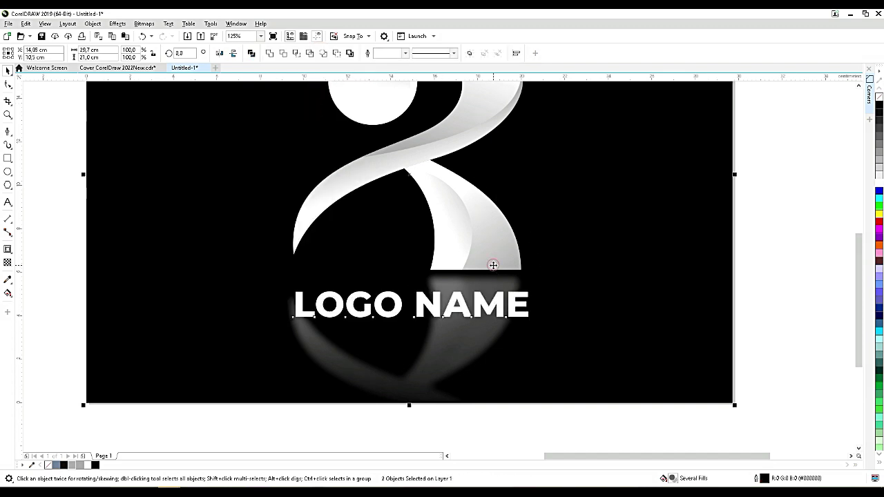
pyautogui.click(793, 218)
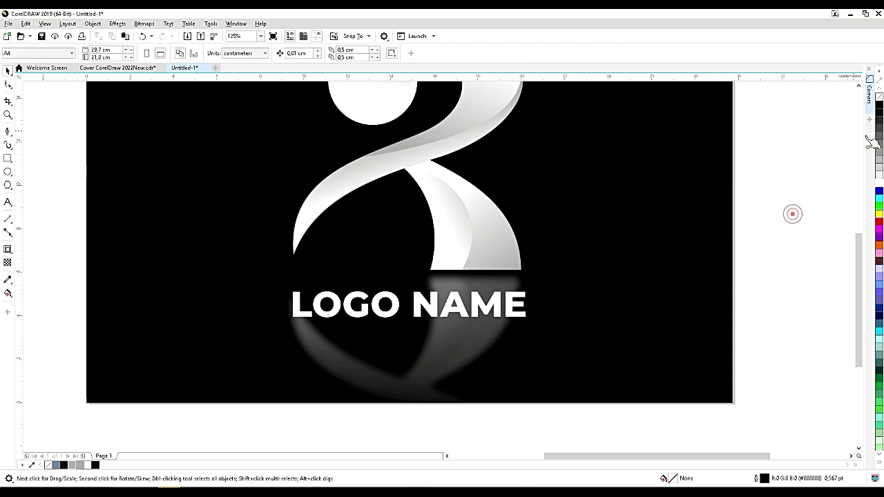
# Review the finished logo, name and reflection on the whole page, ending at 100% zoom
pyautogui.click(858, 84)
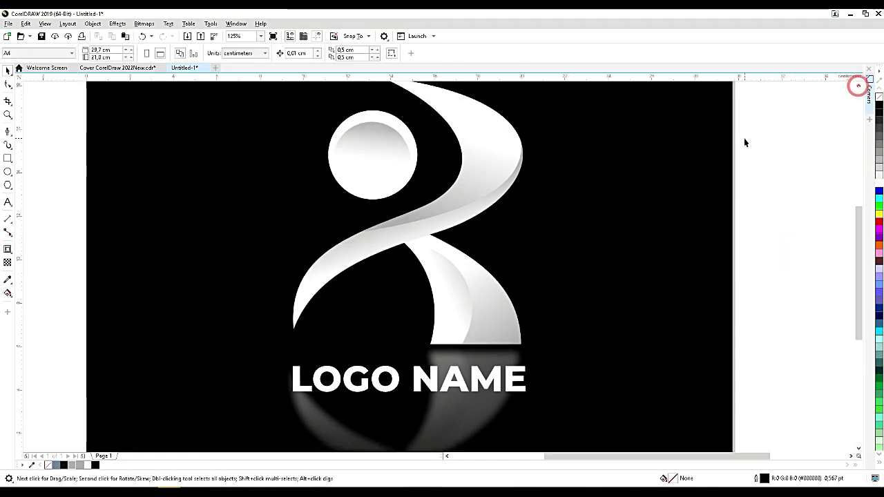
pyautogui.scroll(-2, 743, 140)
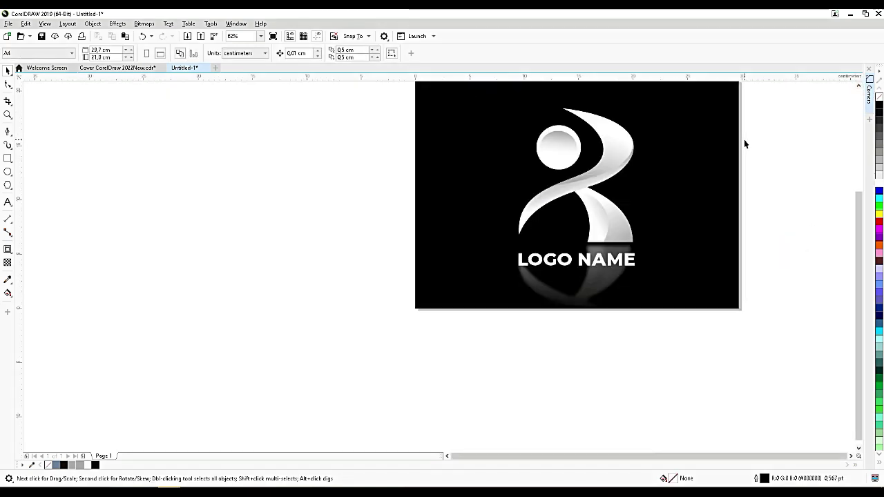
pyautogui.click(858, 85)
pyautogui.click(851, 456)
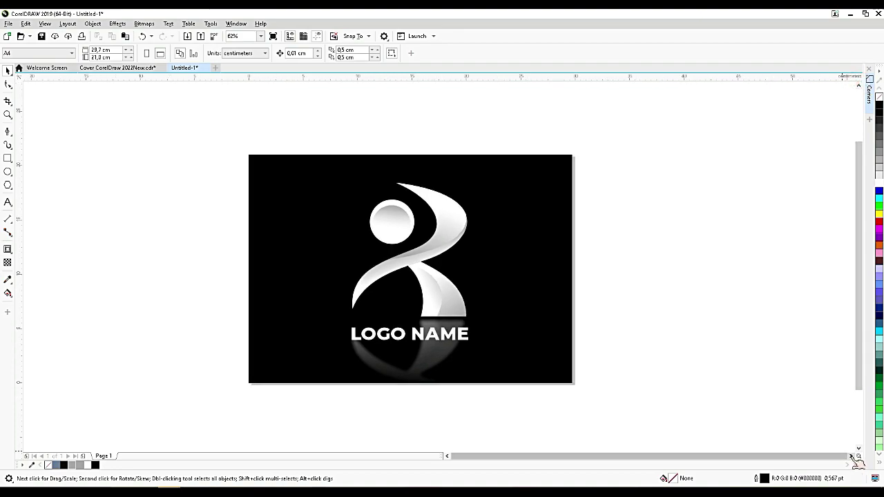
pyautogui.click(851, 456)
pyautogui.click(448, 456)
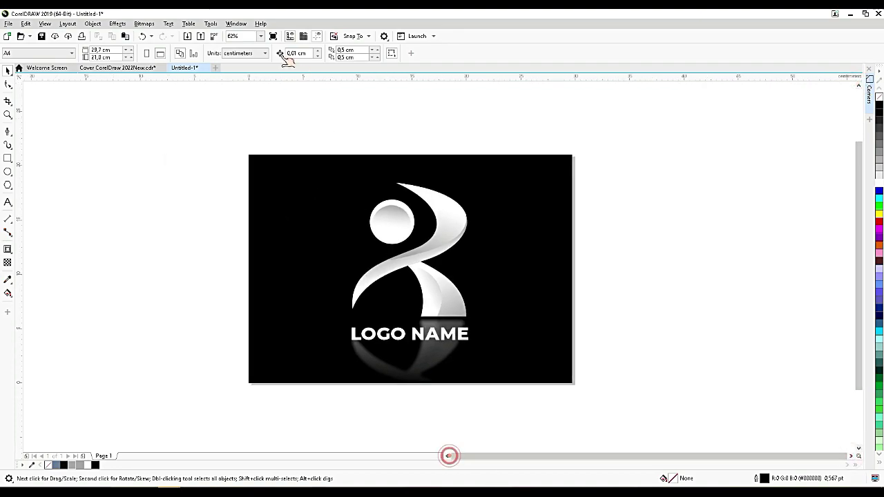
pyautogui.click(260, 36)
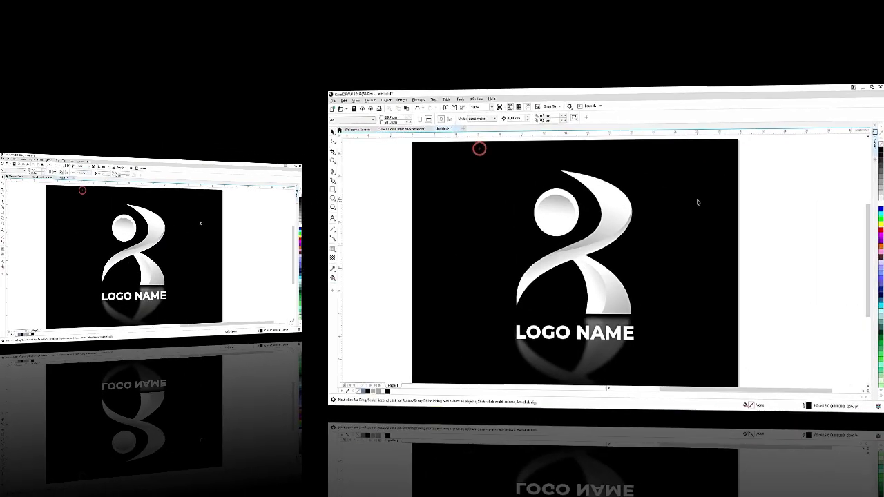